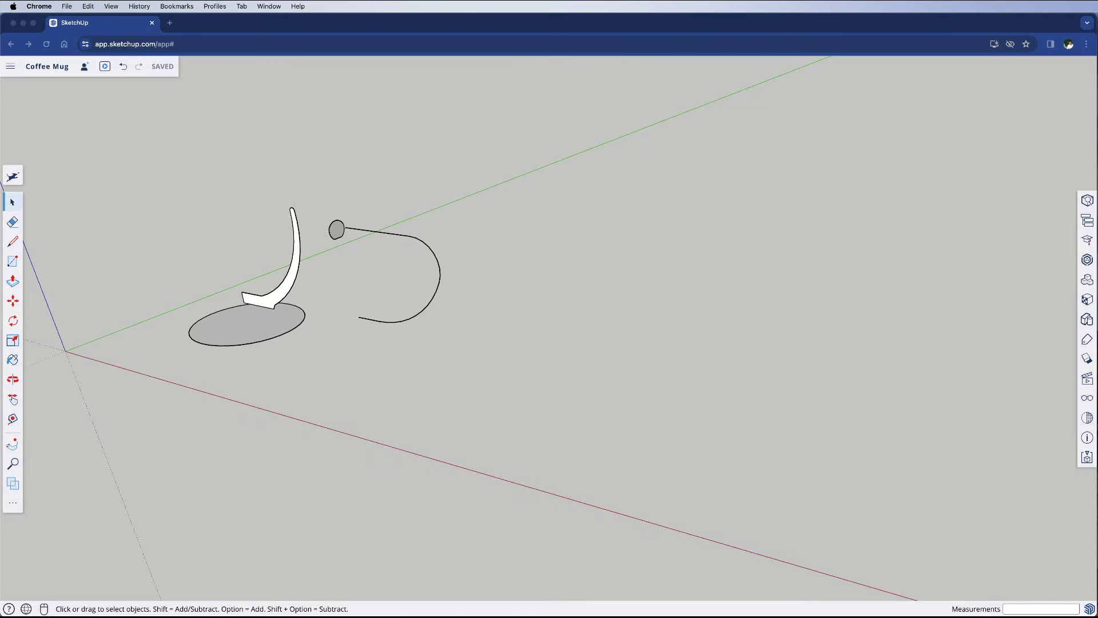
Orbit the view to inspect the base circle, bowl profile, handle circle and handle path.
{"action": "middle_click_drag", "start_coordinate": [402, 381], "coordinate": [412, 408]}
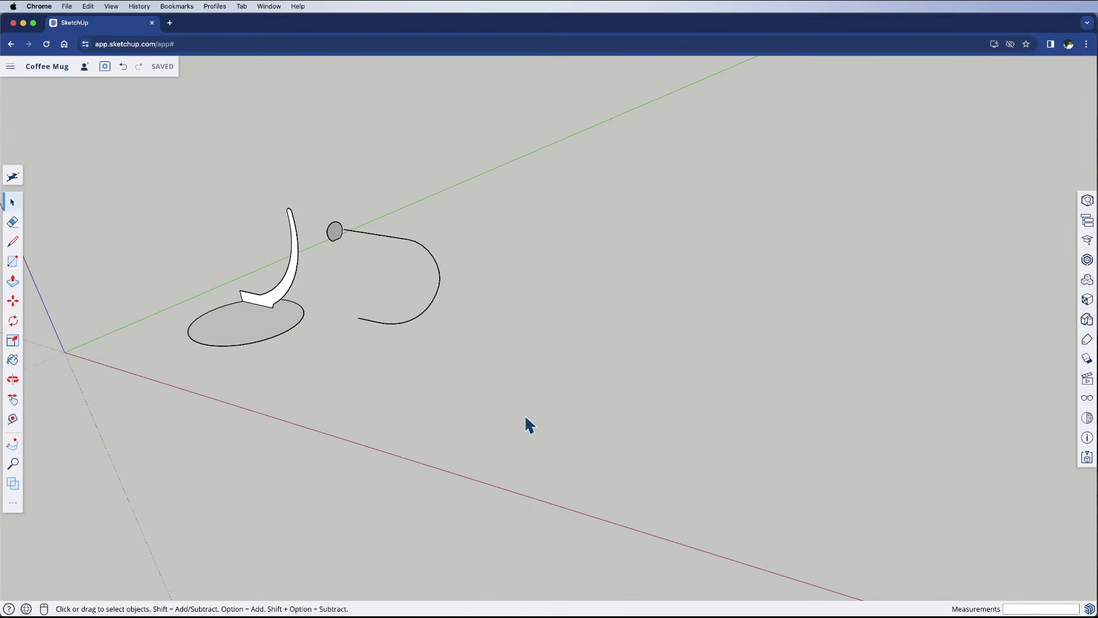
{"action": "middle_click_drag", "start_coordinate": [361, 358], "coordinate": [614, 391]}
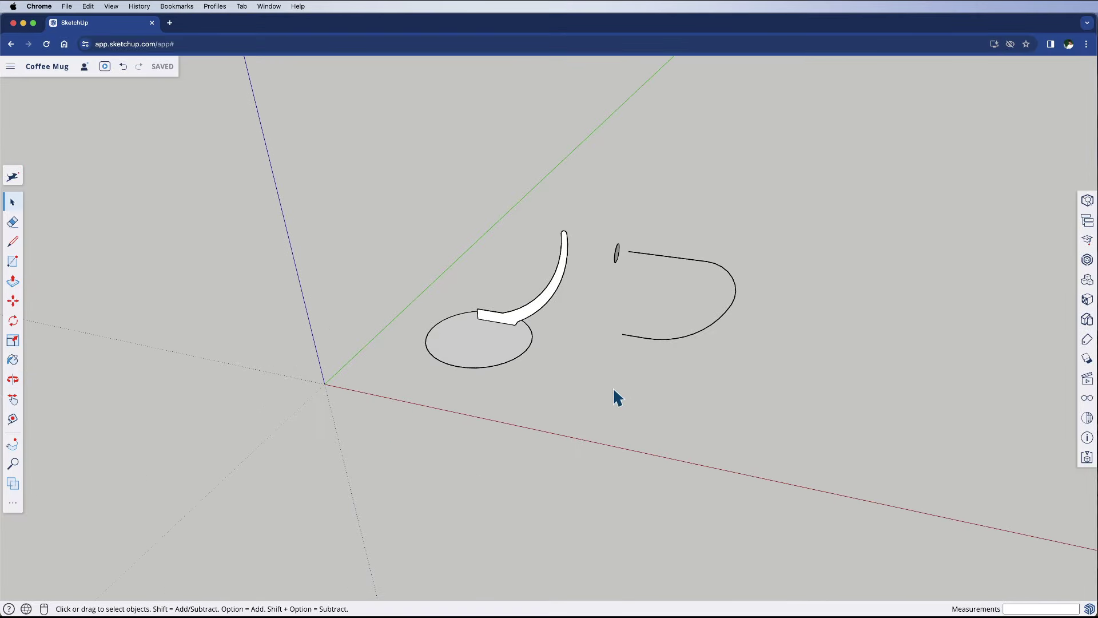
Sweep the bowl profile around the base circle with Follow Me to form the bowl.
{"action": "left_click", "coordinate": [484, 363]}
{"action": "scroll", "coordinate": [498, 323], "scroll_direction": "up", "scroll_amount": 2}
{"action": "key", "text": "f"}
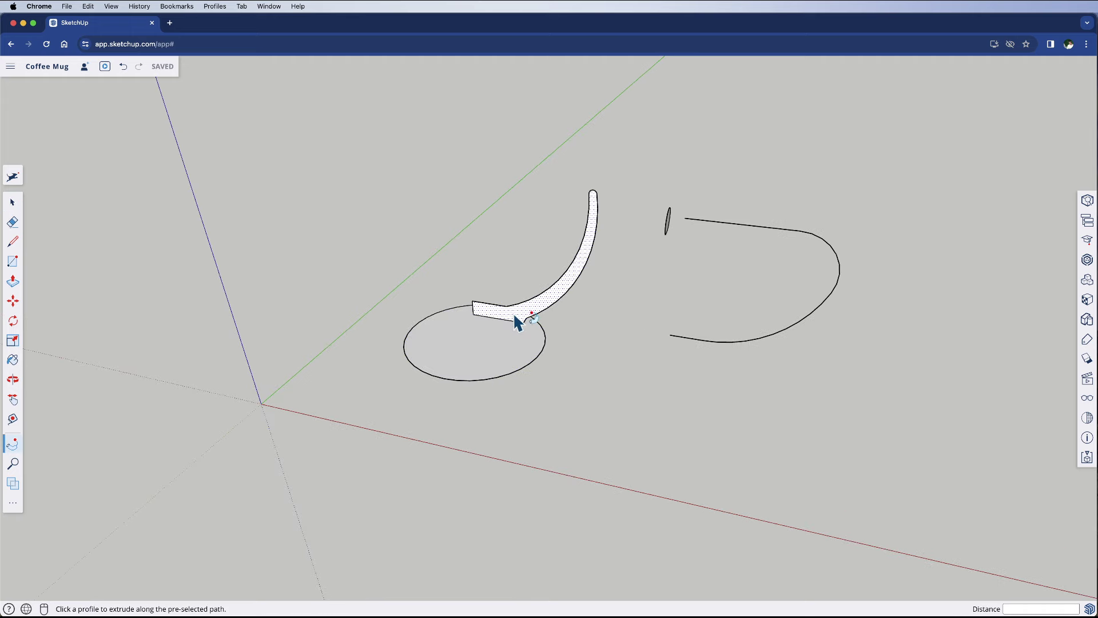
{"action": "left_click", "coordinate": [513, 312]}
{"action": "key", "text": "space"}
{"action": "middle_click_drag", "start_coordinate": [560, 331], "coordinate": [515, 337]}
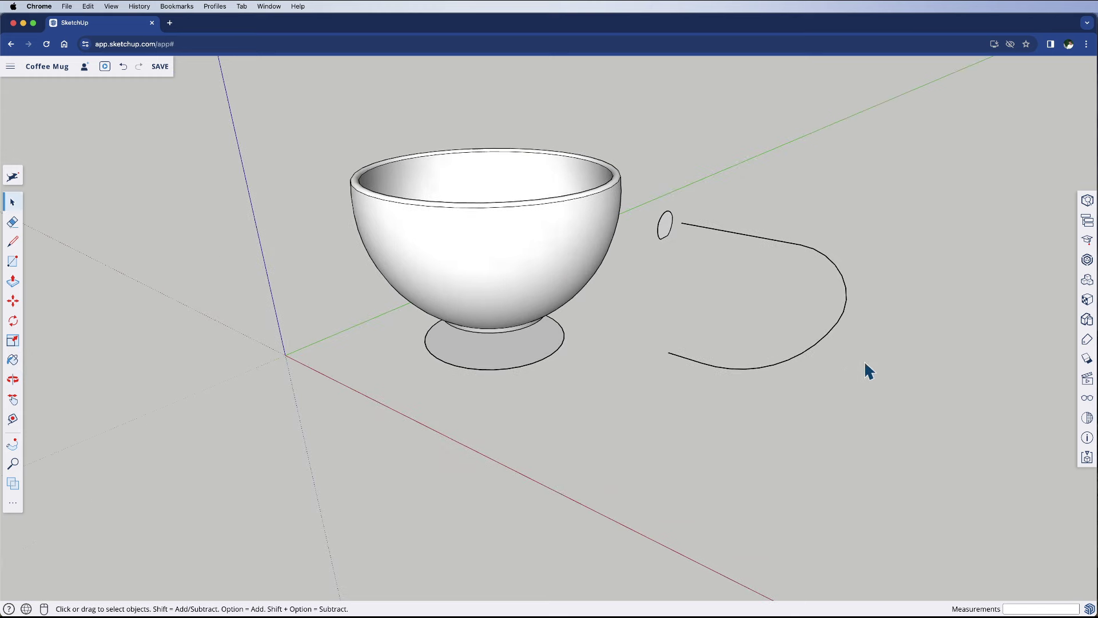
Sweep the small circle along the curved handle path to make a tube handle.
{"action": "left_click_drag", "start_coordinate": [742, 247], "coordinate": [704, 173]}
{"action": "key", "text": "f"}
{"action": "left_click", "coordinate": [666, 234]}
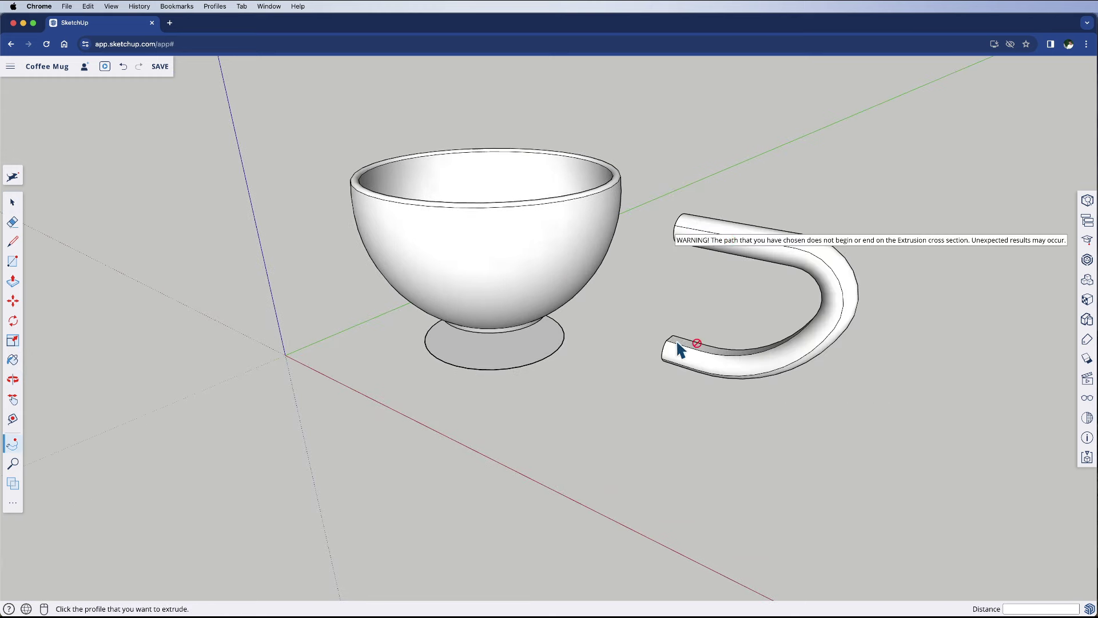
{"action": "key", "text": "space"}
{"action": "scroll", "coordinate": [615, 314], "scroll_direction": "down", "scroll_amount": 3}
{"action": "middle_click_drag", "start_coordinate": [615, 314], "coordinate": [665, 382]}
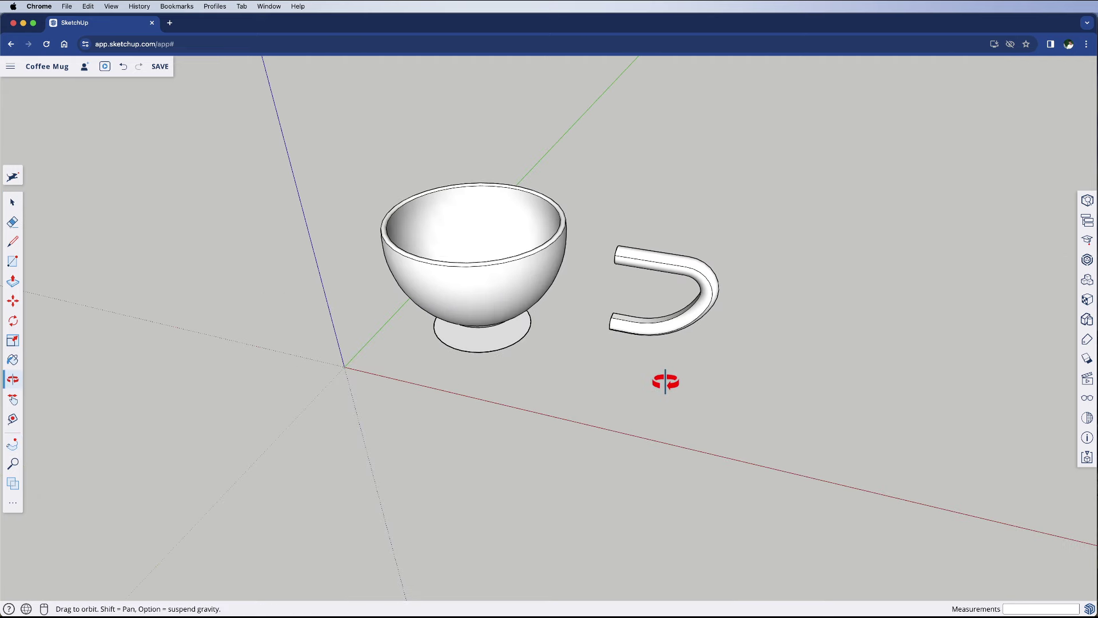
{"action": "key", "text": "space"}
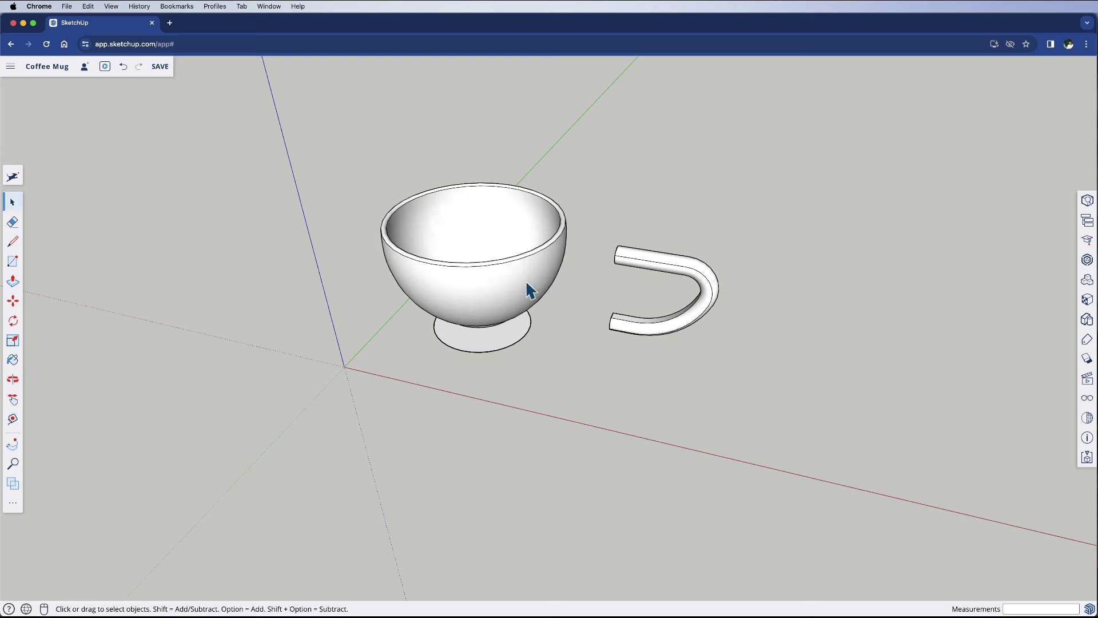
Make the whole bowl a single group.
{"action": "triple_click", "coordinate": [518, 277]}
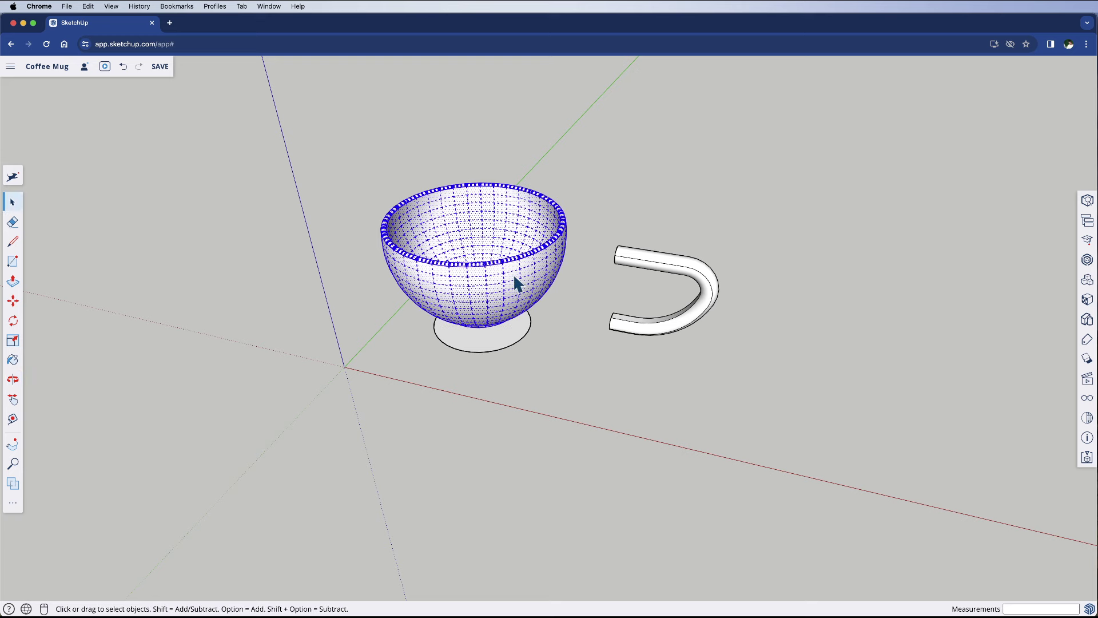
{"action": "right_click", "coordinate": [474, 209]}
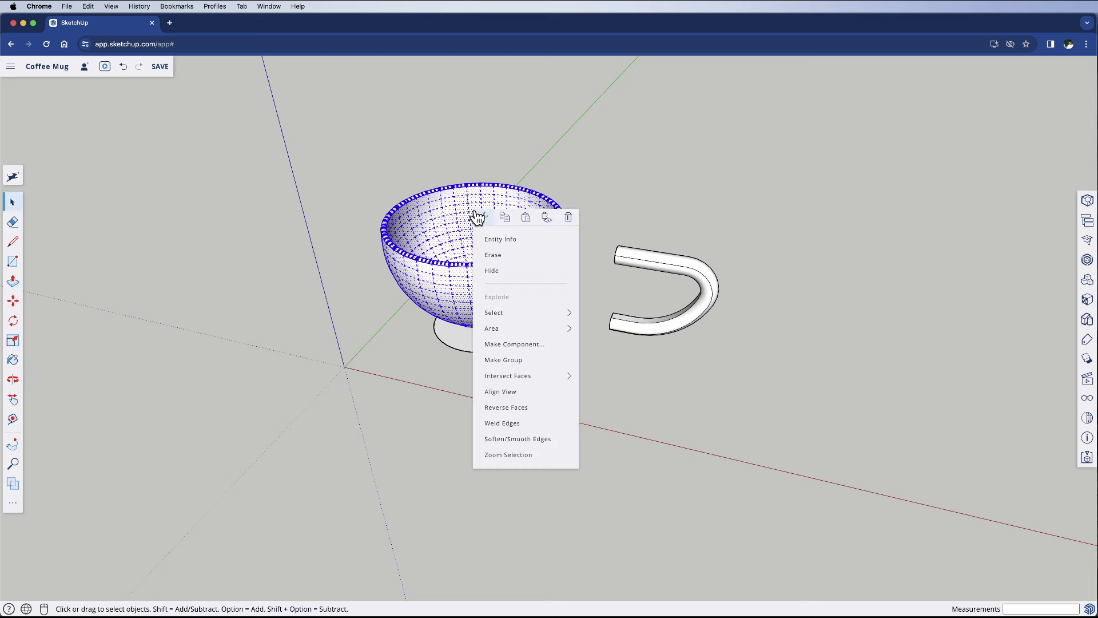
{"action": "left_click", "coordinate": [523, 358]}
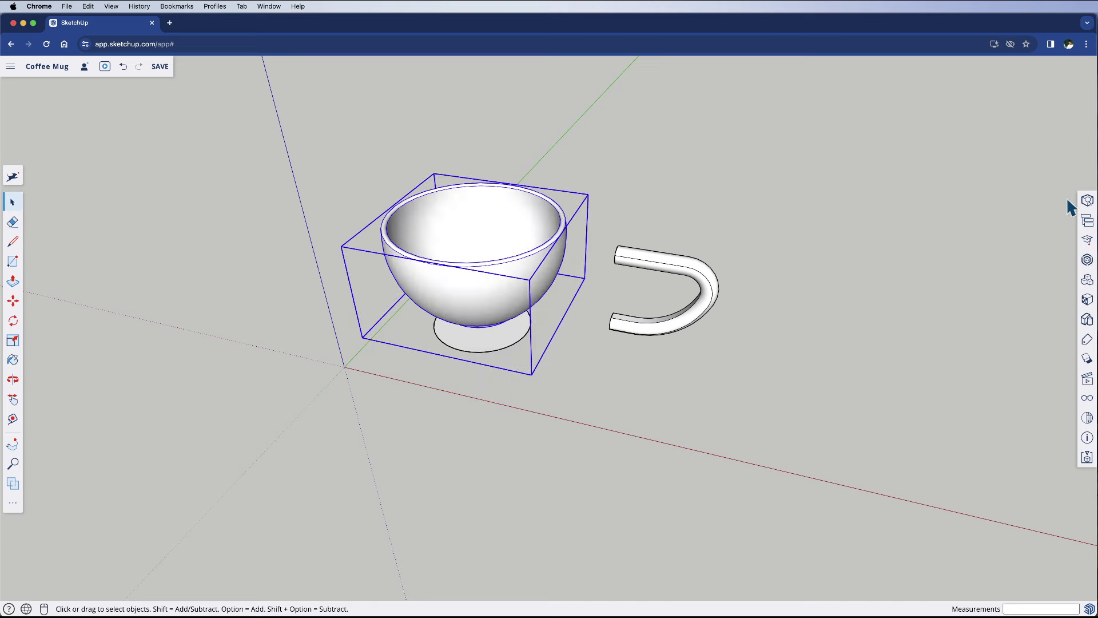
{"action": "left_click", "coordinate": [1087, 200]}
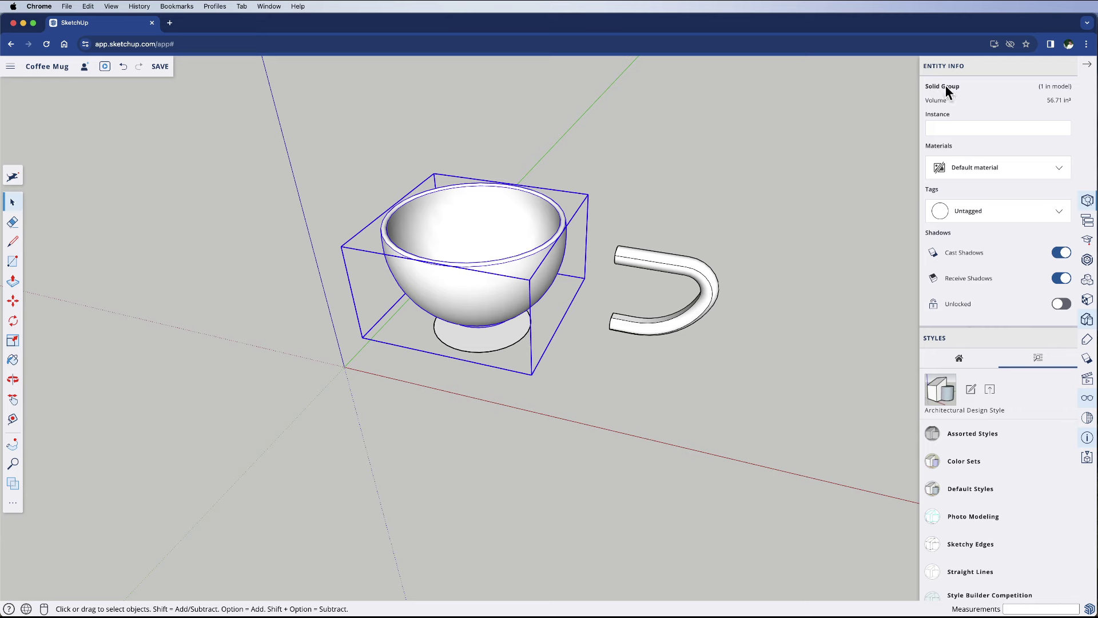
Move the handle tube to the right and make it a separate group.
{"action": "left_click", "coordinate": [669, 266]}
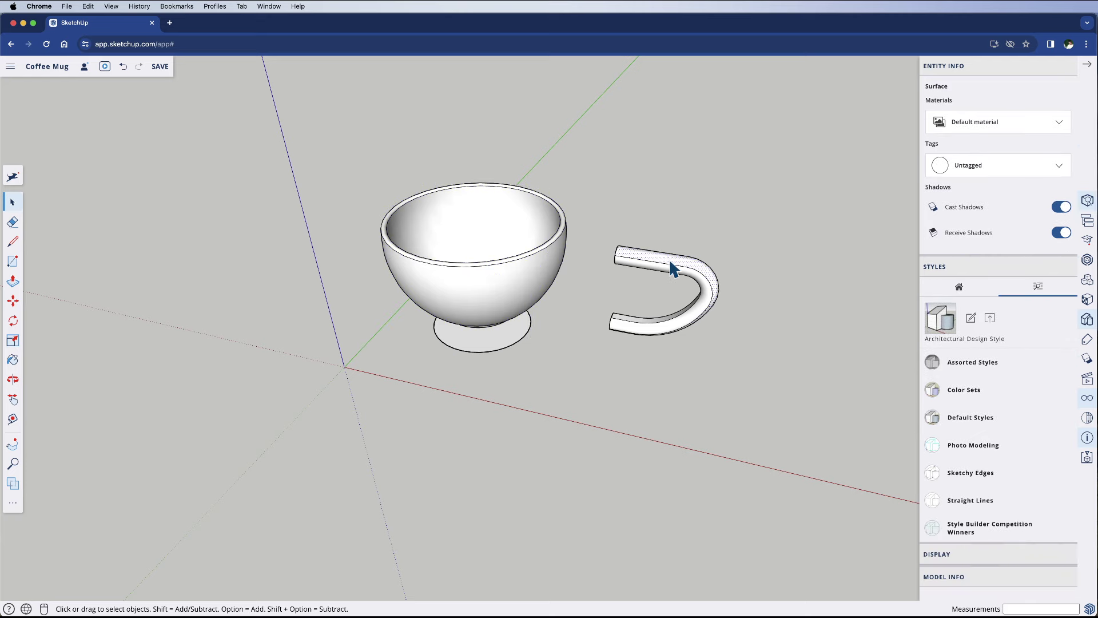
{"action": "triple_click", "coordinate": [648, 256]}
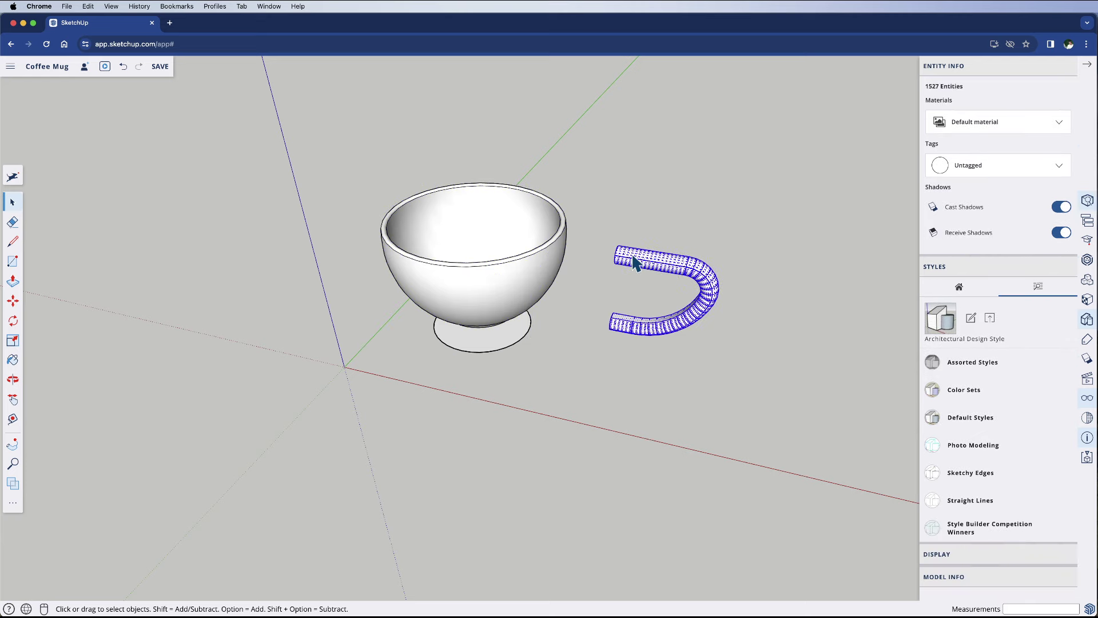
{"action": "key", "text": "m"}
{"action": "left_click", "coordinate": [635, 256]}
{"action": "left_click", "coordinate": [746, 270]}
{"action": "key", "text": "space"}
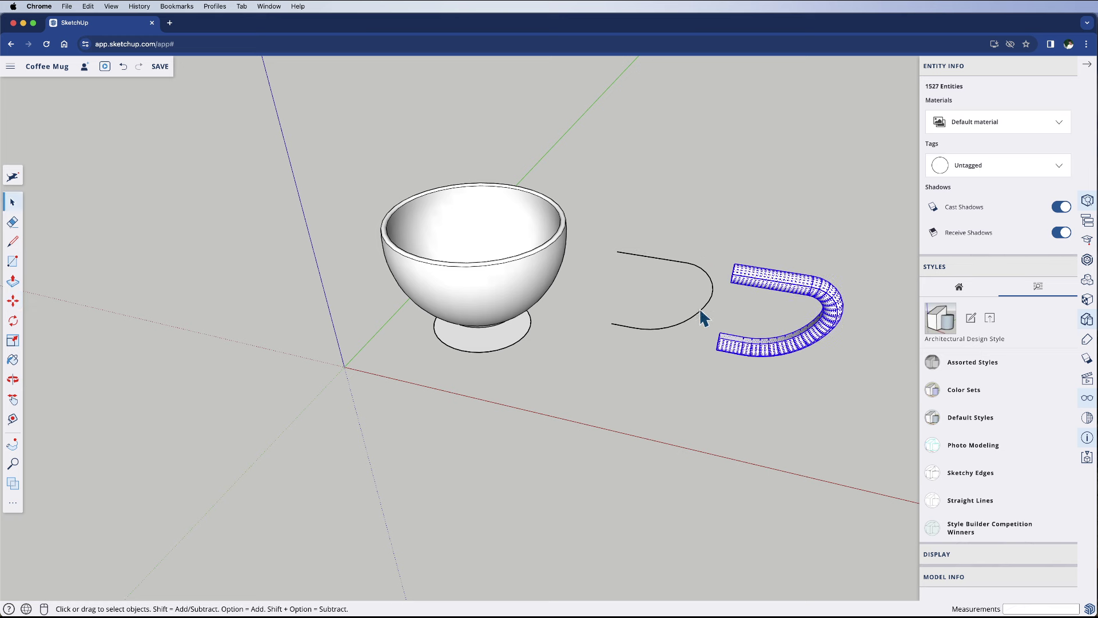
{"action": "right_click", "coordinate": [756, 282]}
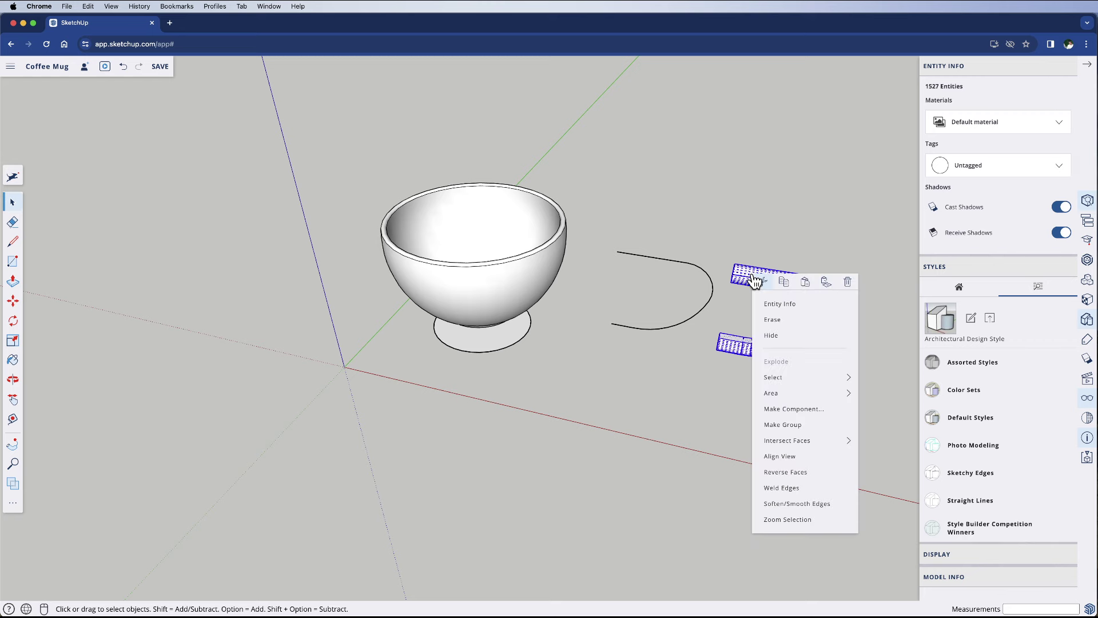
{"action": "left_click", "coordinate": [797, 429]}
Erase the leftover handle path curve and the circular base face under the bowl.
{"action": "left_click", "coordinate": [703, 277]}
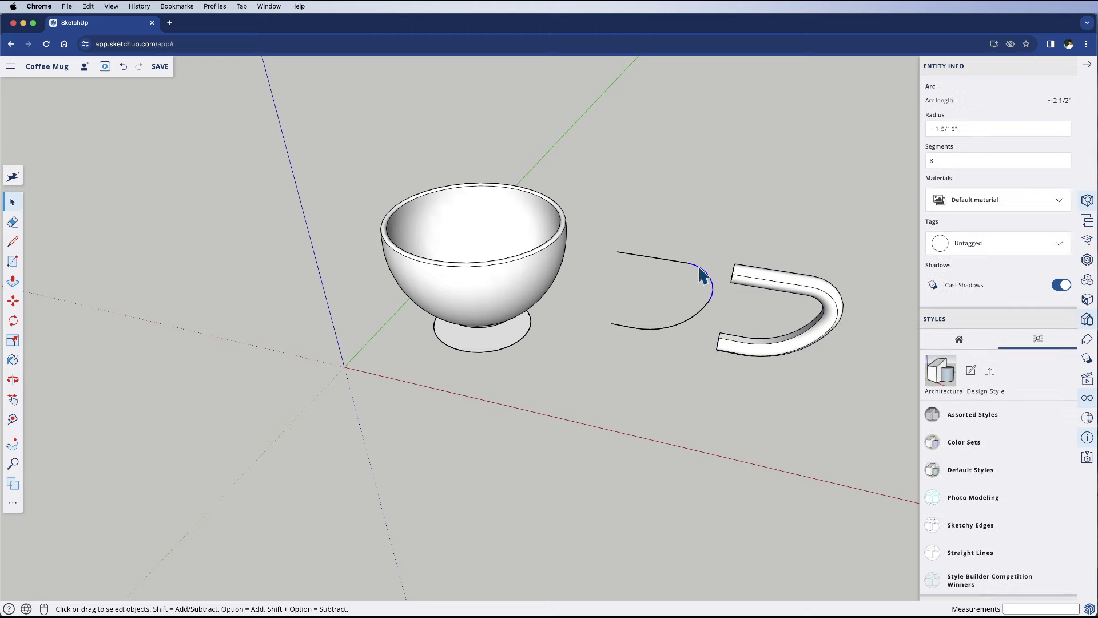
{"action": "key", "text": "e"}
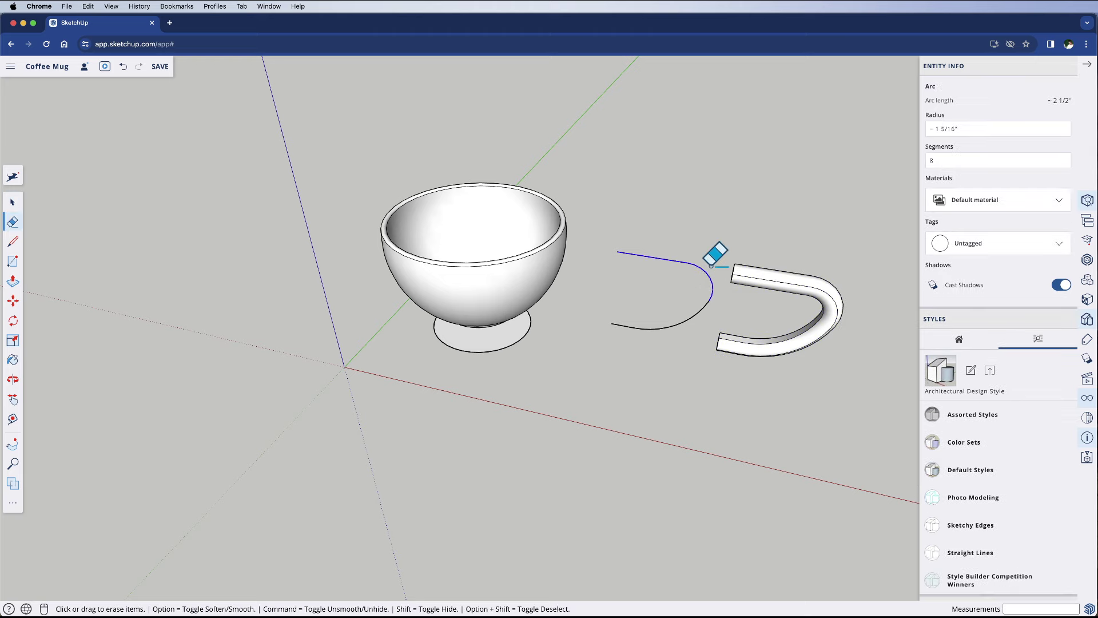
{"action": "mouse_move", "coordinate": [705, 267]}
{"action": "left_mouse_down"}
{"action": "mouse_move", "coordinate": [704, 305]}
{"action": "mouse_move", "coordinate": [671, 335]}
{"action": "mouse_move", "coordinate": [620, 325]}
{"action": "left_mouse_up"}
{"action": "left_click", "coordinate": [524, 345]}
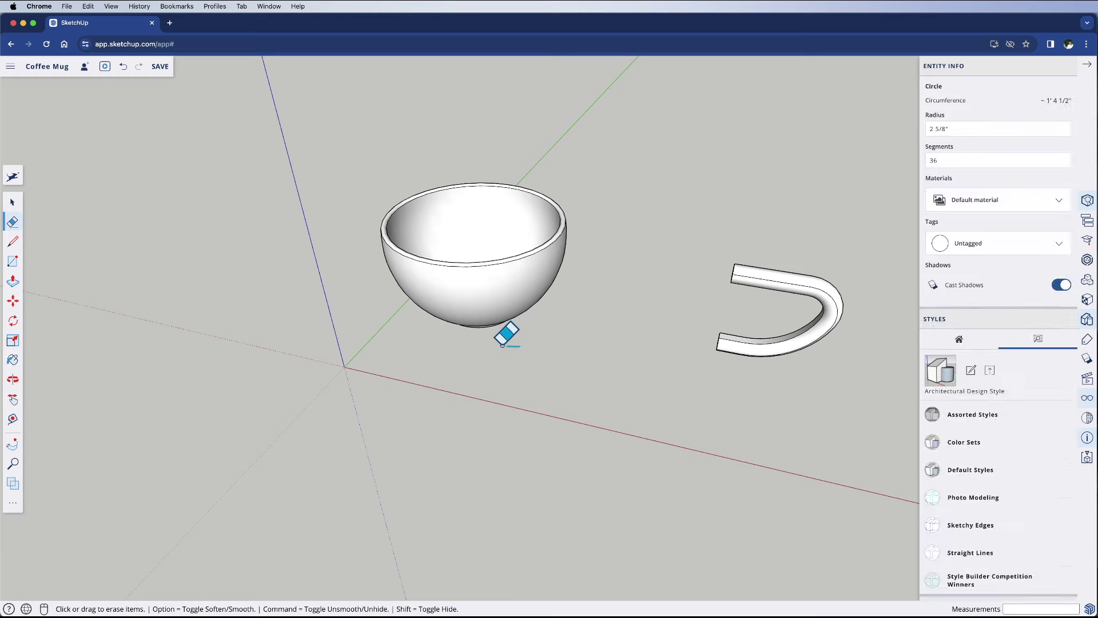
{"action": "key", "text": "space"}
{"action": "middle_click_drag", "start_coordinate": [525, 359], "coordinate": [572, 361]}
{"action": "left_click", "coordinate": [704, 276]}
Move the handle group against the bowl's side to form the cup.
{"action": "key", "text": "m"}
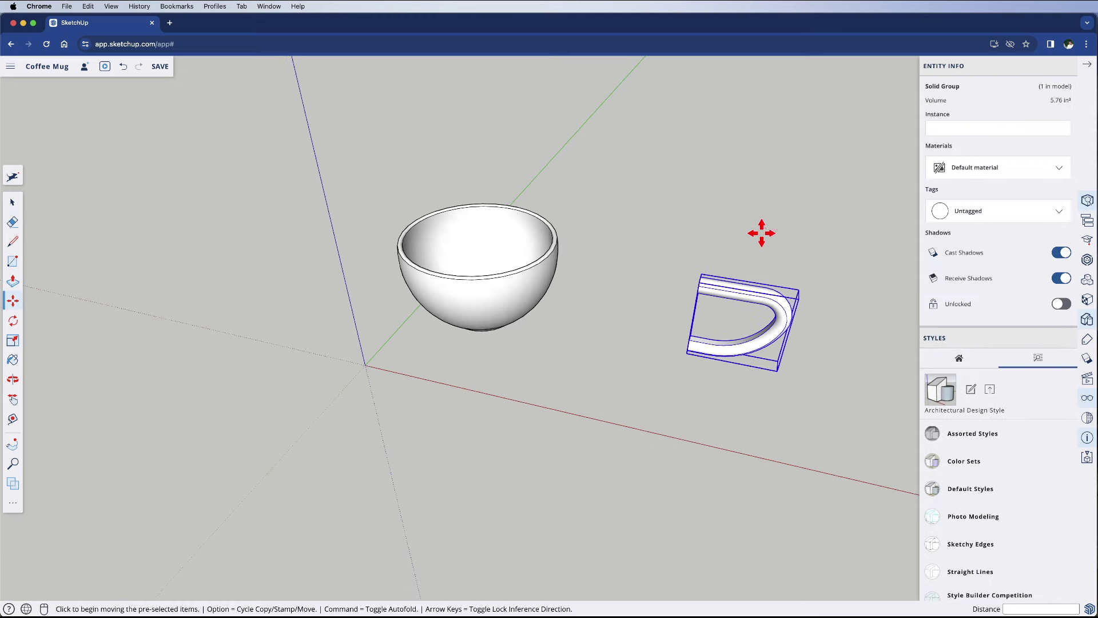
{"action": "left_click", "coordinate": [761, 230]}
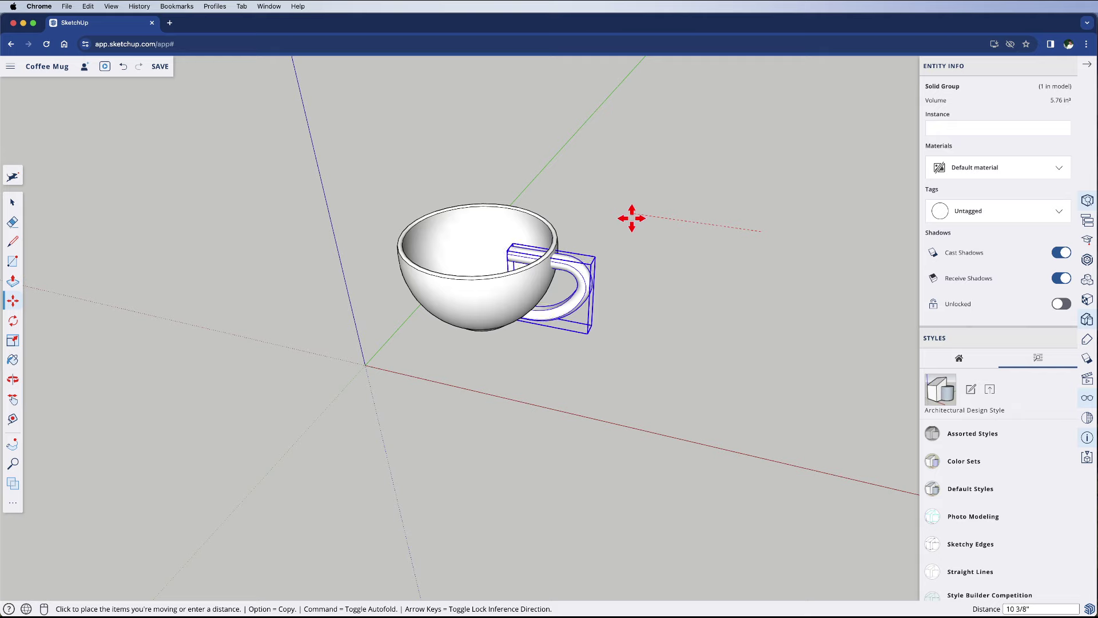
{"action": "left_click", "coordinate": [633, 218]}
{"action": "key", "text": "space"}
{"action": "left_click", "coordinate": [623, 306]}
{"action": "middle_click_drag", "start_coordinate": [527, 281], "coordinate": [595, 401]}
{"action": "scroll", "coordinate": [558, 407], "scroll_direction": "down", "scroll_amount": 5}
Copy the bowl and handle with an Alt-move, placing a second cup beside the original.
{"action": "left_click", "coordinate": [504, 321]}
{"action": "key", "text": "m"}
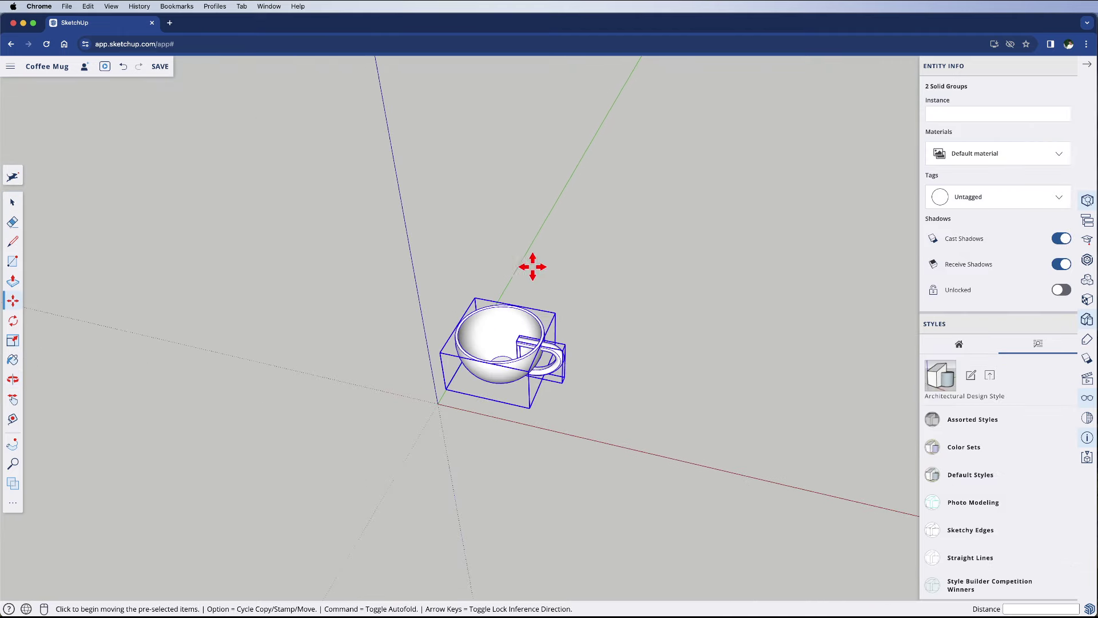
{"action": "left_click", "coordinate": [531, 264]}
{"action": "key", "text": "alt"}
{"action": "left_click", "coordinate": [667, 294]}
{"action": "key", "text": "space"}
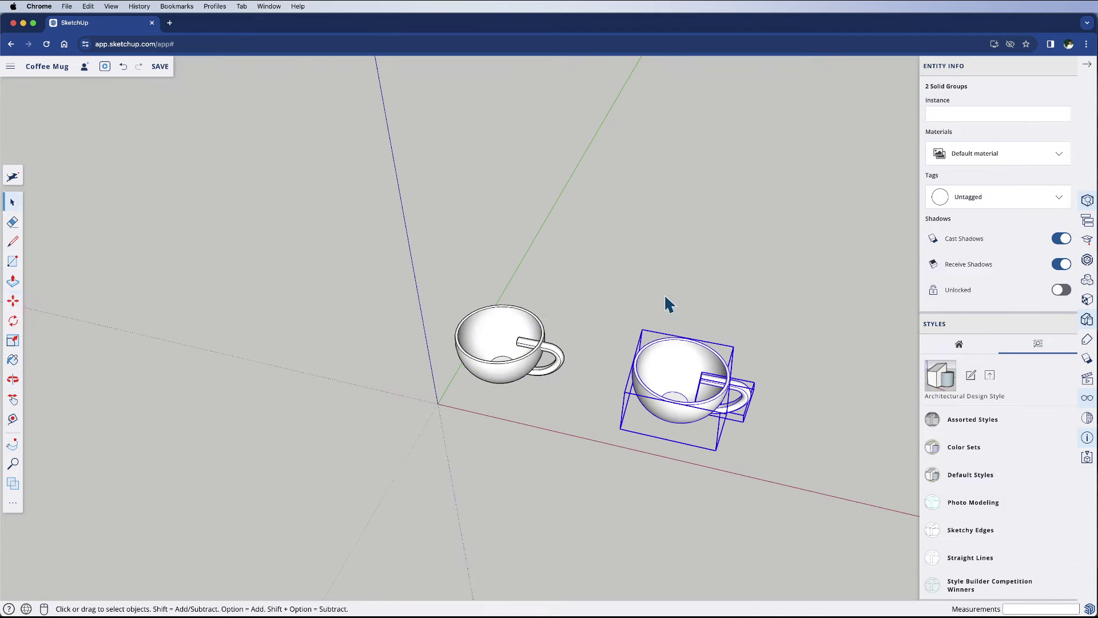
{"action": "scroll", "coordinate": [515, 366], "scroll_direction": "up", "scroll_amount": 5}
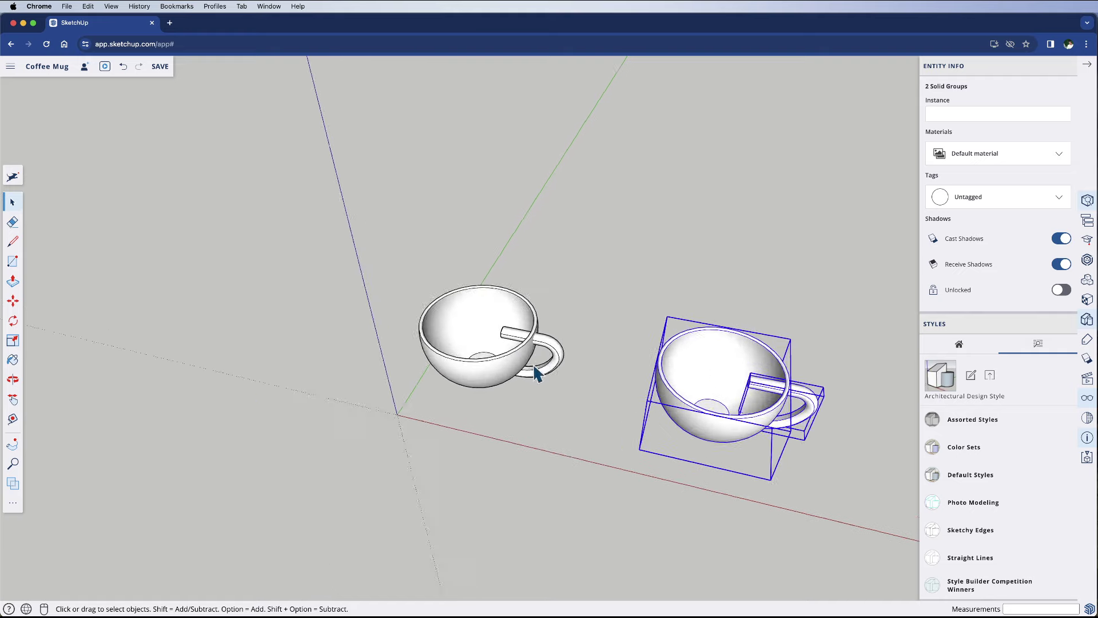
{"action": "scroll", "coordinate": [508, 363], "scroll_direction": "up", "scroll_amount": 3}
{"action": "key", "text": "o"}
{"action": "left_click_drag", "start_coordinate": [507, 359], "coordinate": [583, 405]}
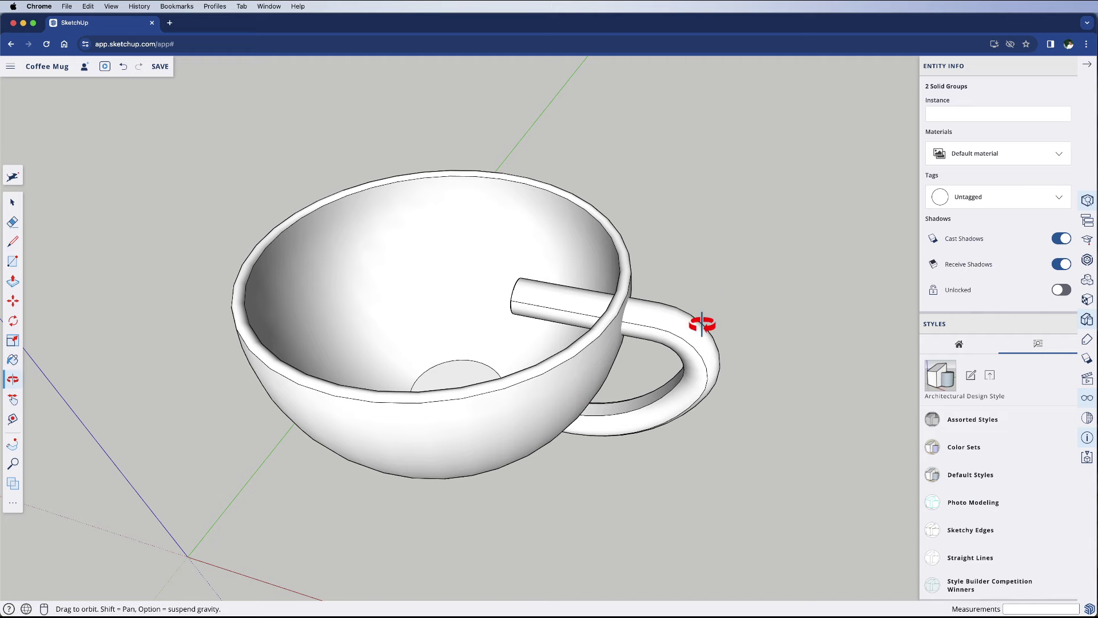
{"action": "key", "text": "space"}
Open the cup group and intersect the bowl's outer surface With Model.
{"action": "left_click", "coordinate": [1086, 64]}
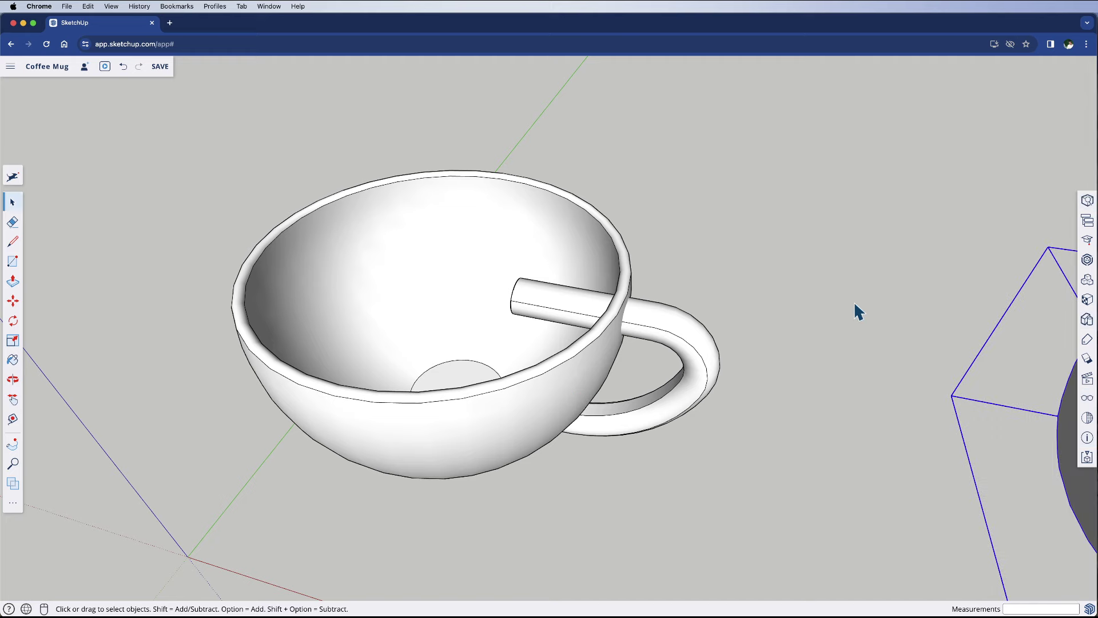
{"action": "key", "text": "o"}
{"action": "left_click_drag", "start_coordinate": [686, 352], "coordinate": [637, 346]}
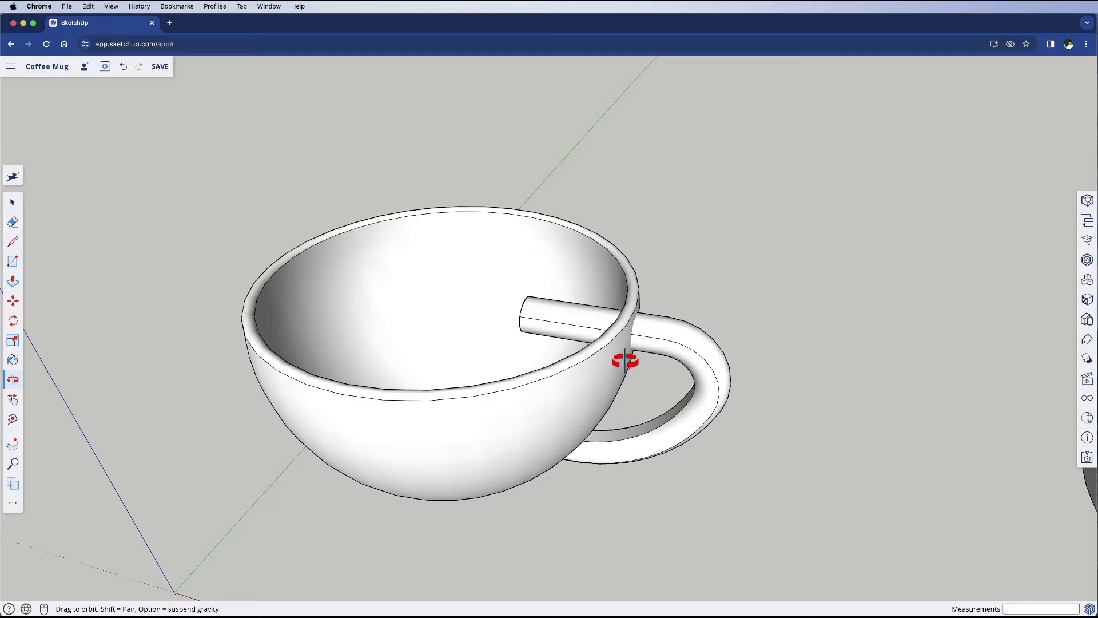
{"action": "key", "text": "space"}
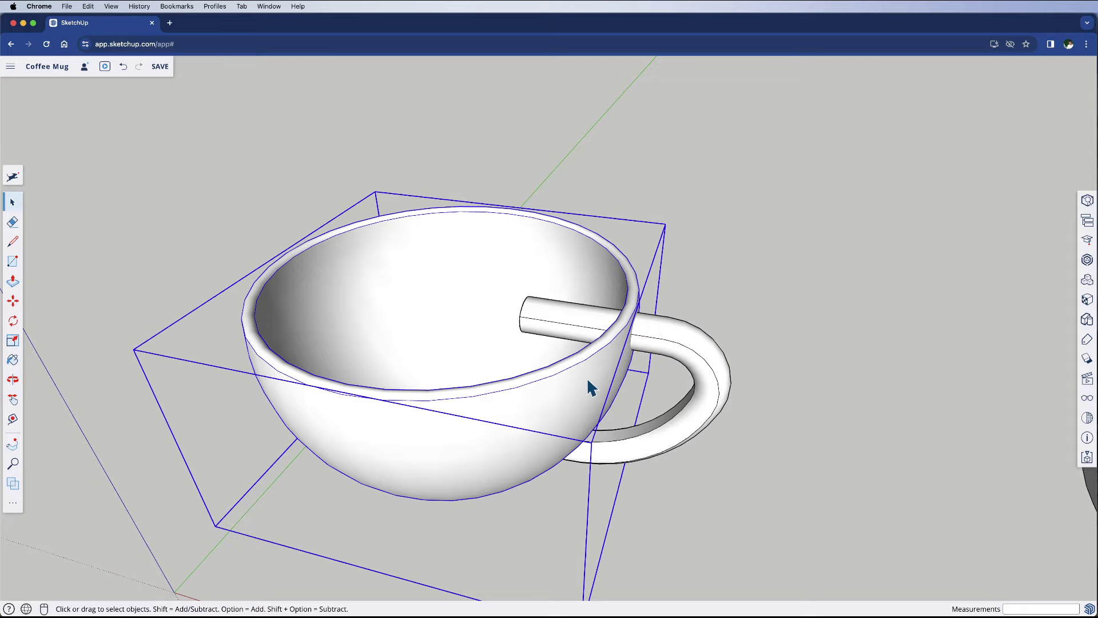
{"action": "double_click", "coordinate": [587, 376]}
{"action": "key", "text": "o"}
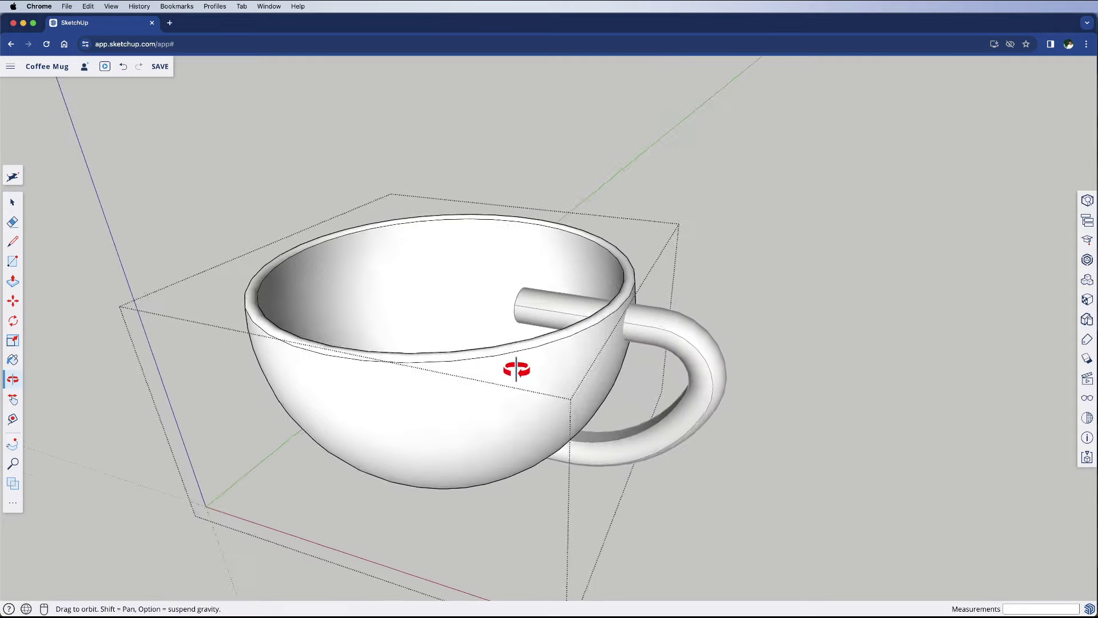
{"action": "left_click_drag", "start_coordinate": [515, 368], "coordinate": [458, 225]}
{"action": "key", "text": "space"}
{"action": "left_click", "coordinate": [554, 286]}
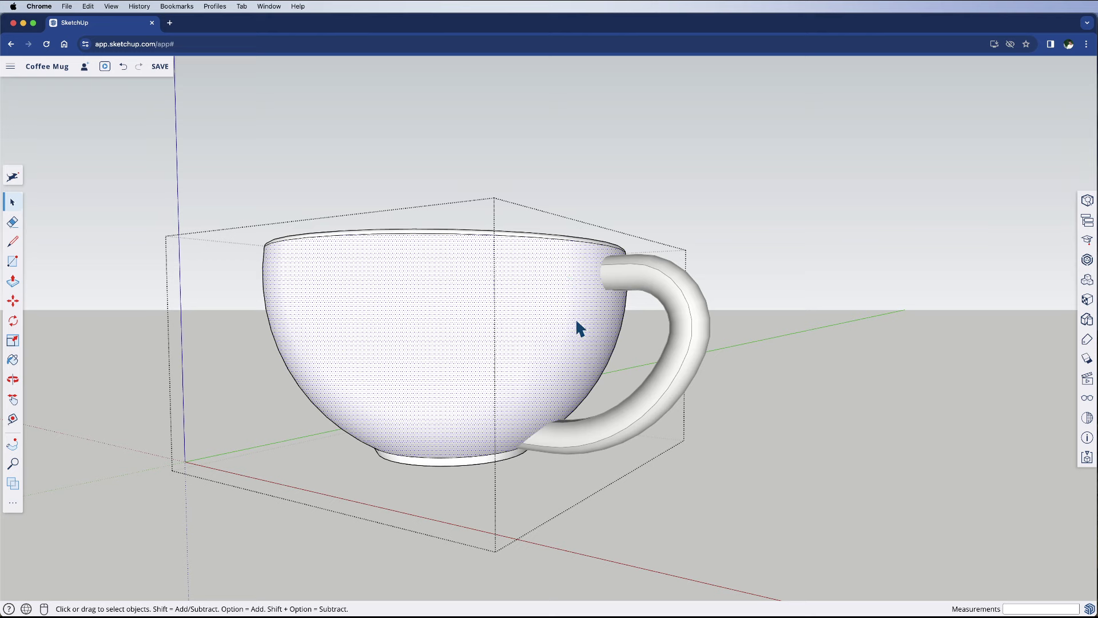
{"action": "right_click", "coordinate": [540, 276]}
{"action": "mouse_move", "coordinate": [605, 398]}
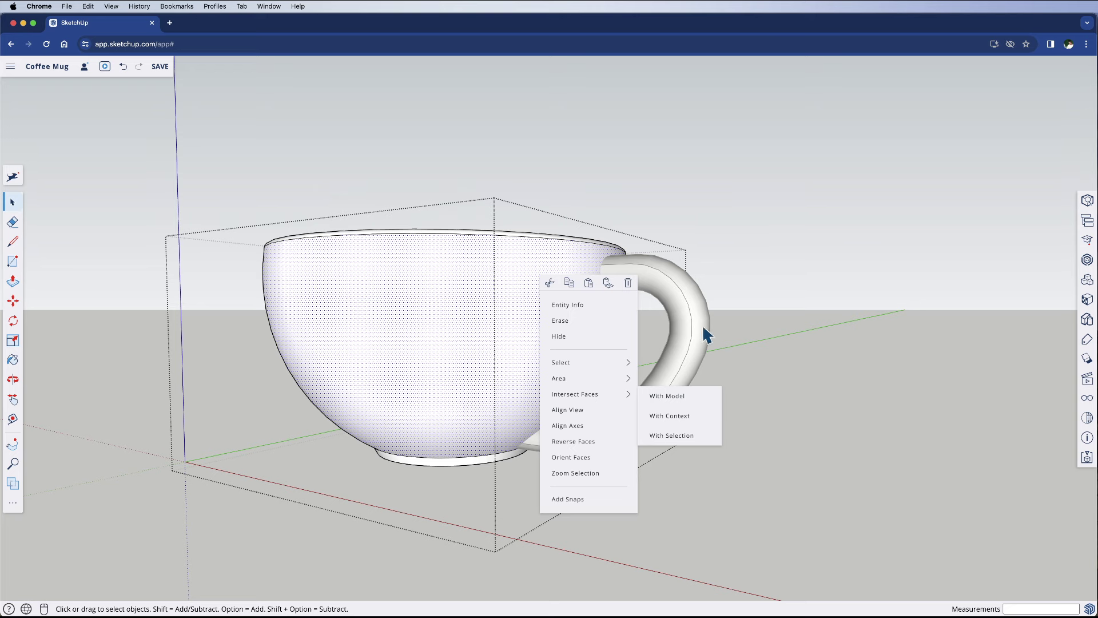
{"action": "left_click", "coordinate": [669, 397]}
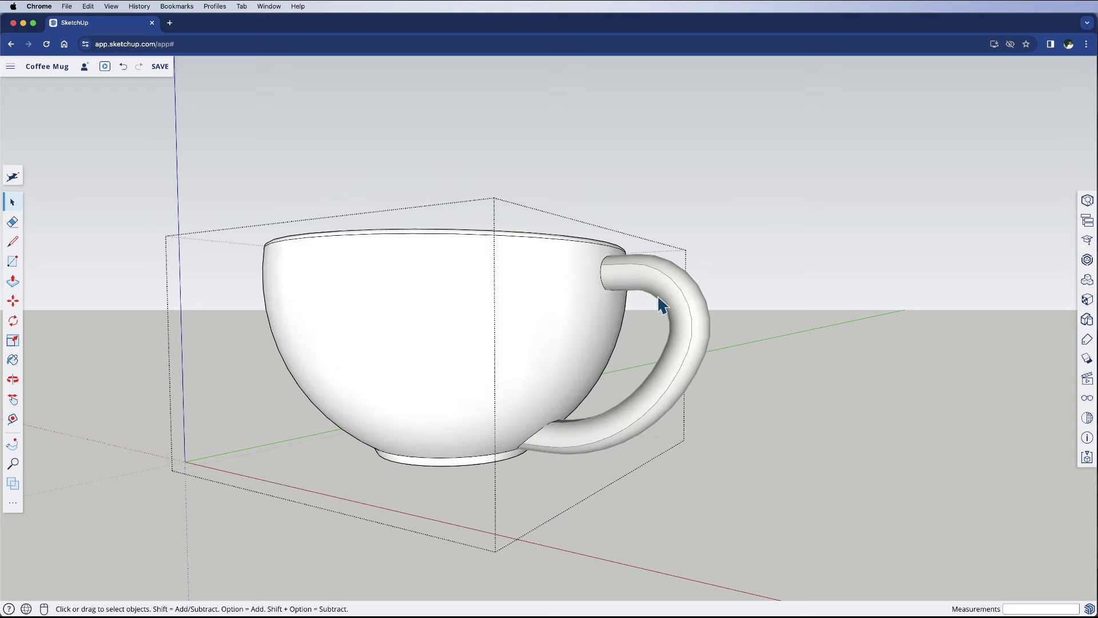
Move the handle off to the side to inspect the intersection seams on the bowl.
{"action": "left_click", "coordinate": [599, 198]}
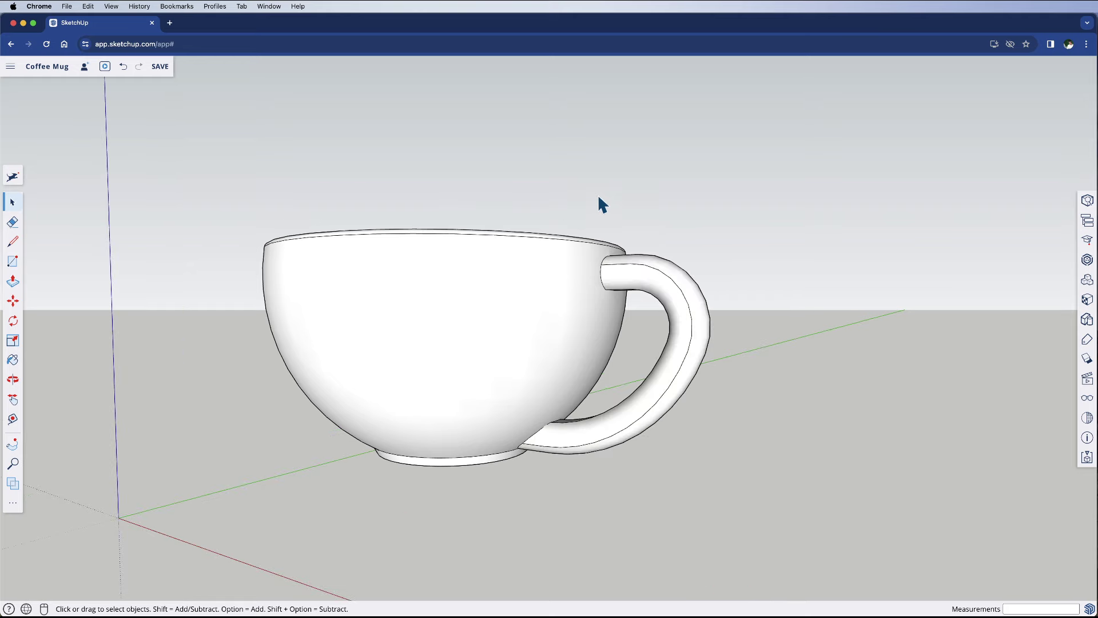
{"action": "left_click", "coordinate": [635, 271]}
{"action": "key", "text": "m"}
{"action": "left_click", "coordinate": [634, 271]}
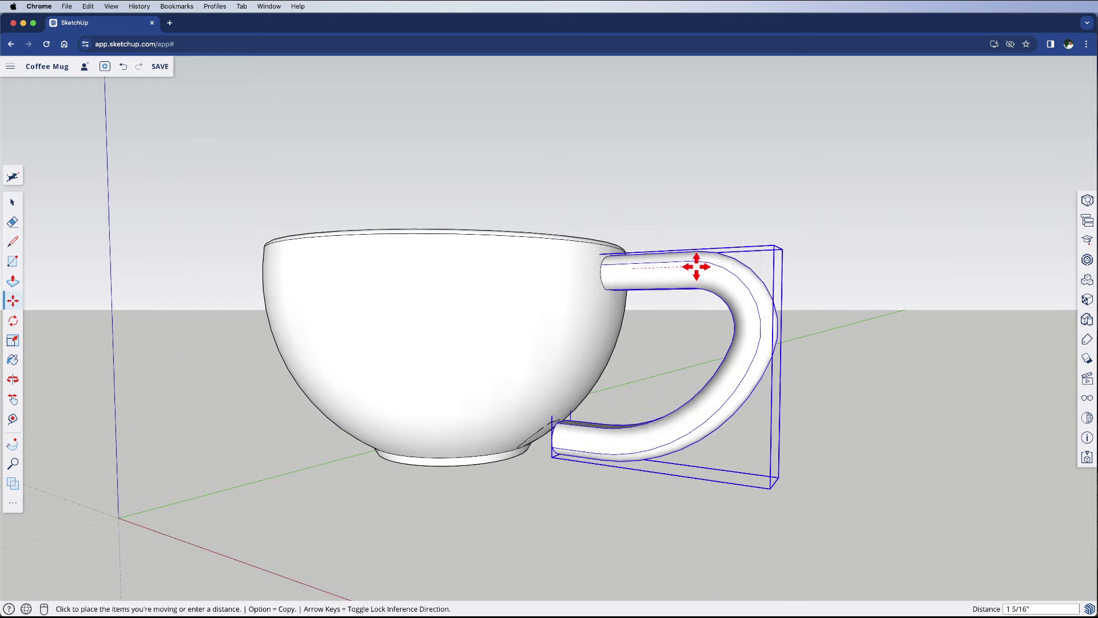
{"action": "left_click", "coordinate": [810, 263]}
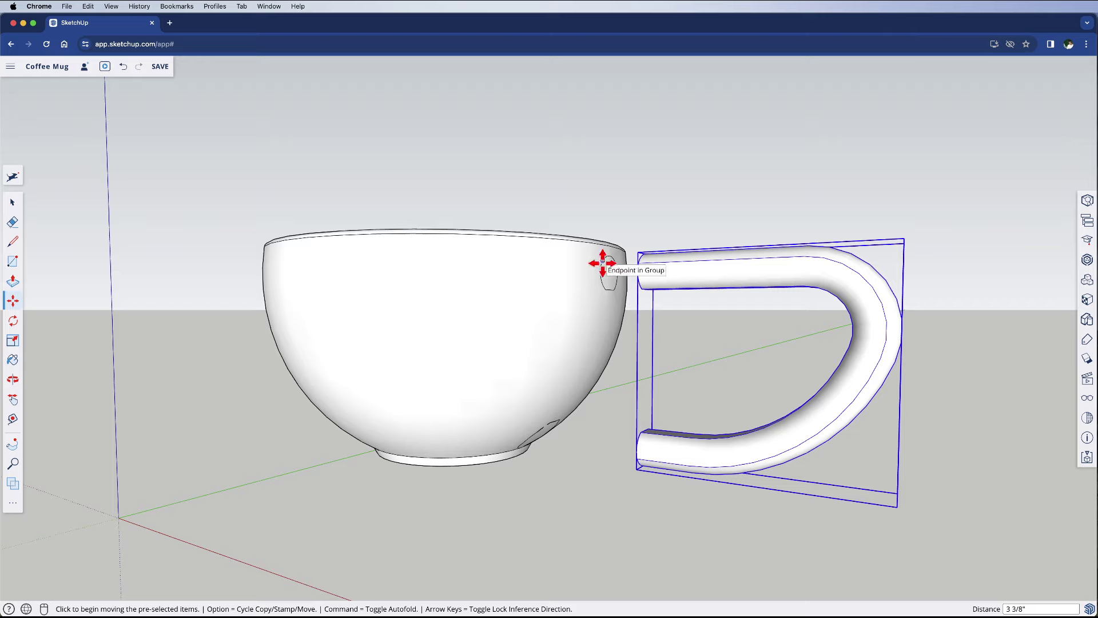
{"action": "scroll", "coordinate": [544, 440], "scroll_direction": "up", "scroll_amount": 1}
{"action": "scroll", "coordinate": [544, 440], "scroll_direction": "up", "scroll_amount": 2}
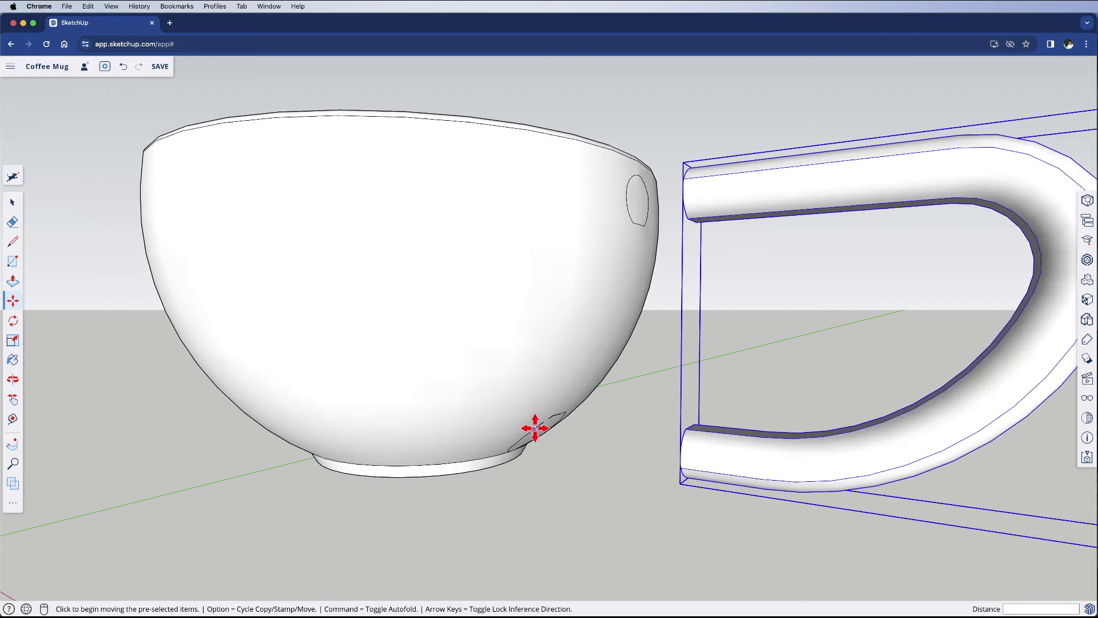
{"action": "middle_click_drag", "start_coordinate": [532, 429], "coordinate": [508, 359]}
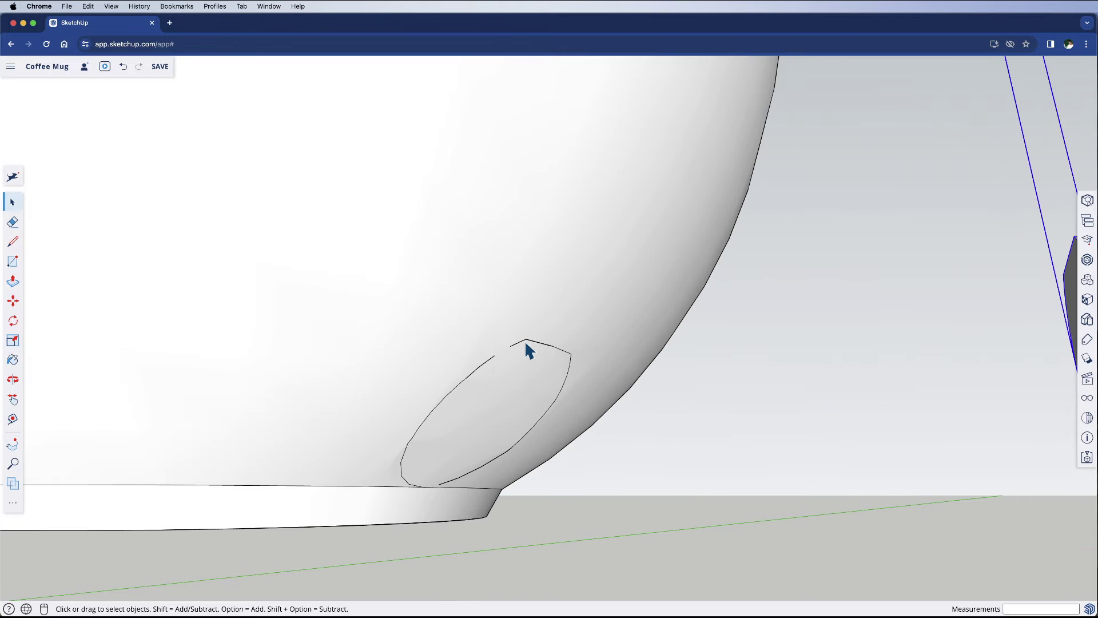
{"action": "scroll", "coordinate": [528, 379], "scroll_direction": "down", "scroll_amount": 10}
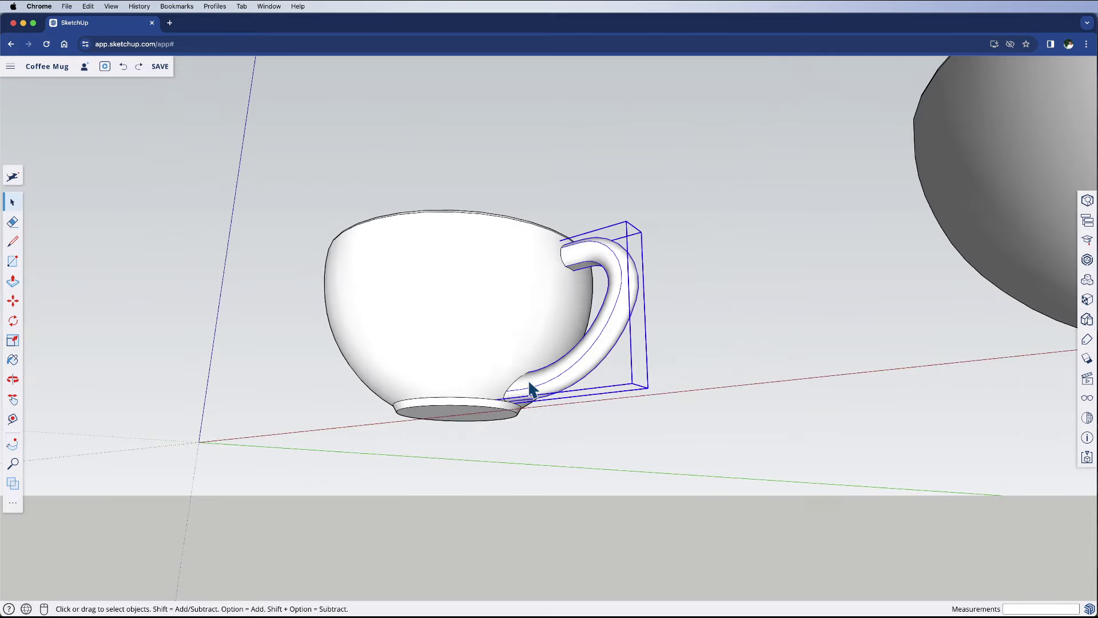
Exit the mug group and orbit out to view both cups together.
{"action": "double_click", "coordinate": [529, 382]}
{"action": "scroll", "coordinate": [532, 400], "scroll_direction": "down", "scroll_amount": 5}
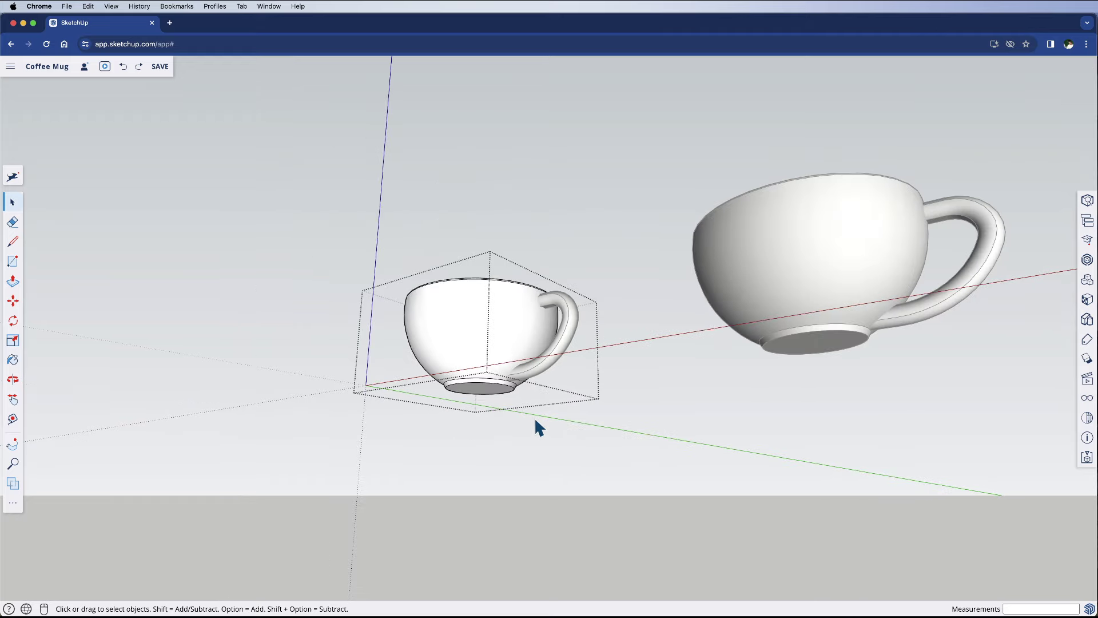
{"action": "left_click", "coordinate": [530, 392]}
{"action": "middle_click_drag", "start_coordinate": [529, 393], "coordinate": [542, 351]}
{"action": "left_click_drag", "start_coordinate": [542, 352], "coordinate": [531, 404]}
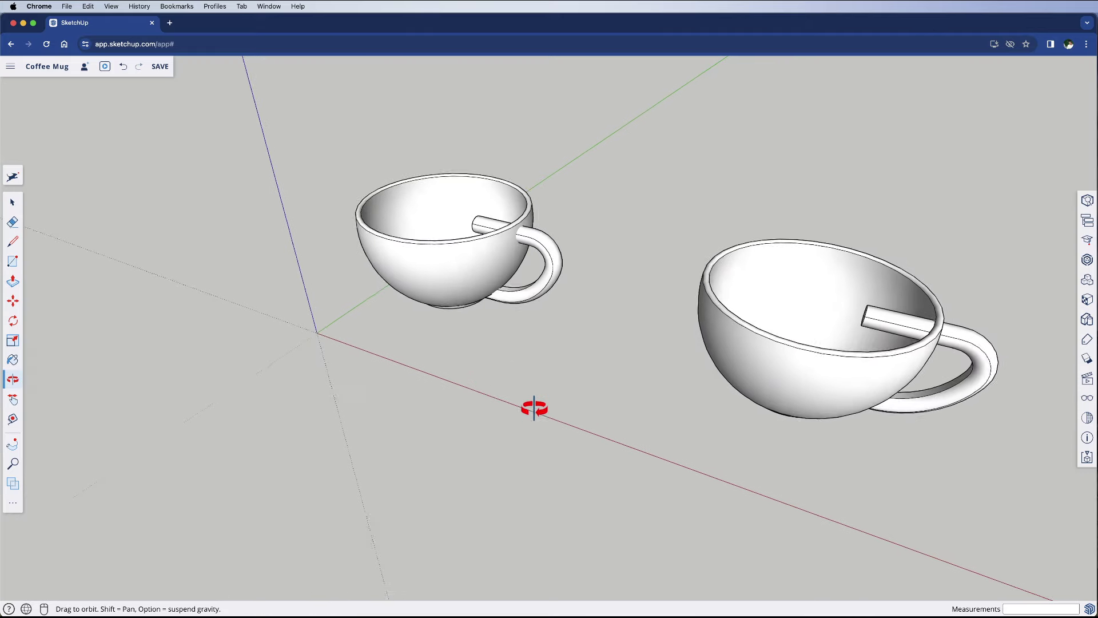
{"action": "scroll", "coordinate": [532, 405], "scroll_direction": "down", "scroll_amount": 8}
{"action": "key", "text": "space"}
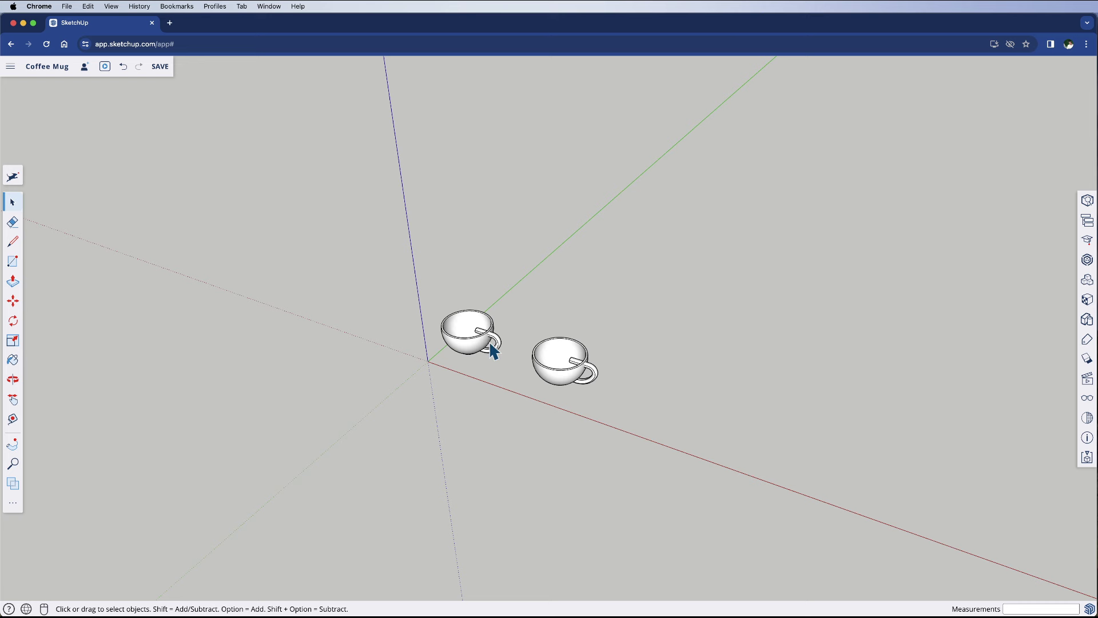
Select both mugs and scale them uniformly by a factor of 10.
{"action": "left_click_drag", "start_coordinate": [655, 440], "coordinate": [380, 270]}
{"action": "scroll", "coordinate": [304, 377], "scroll_direction": "down", "scroll_amount": 3}
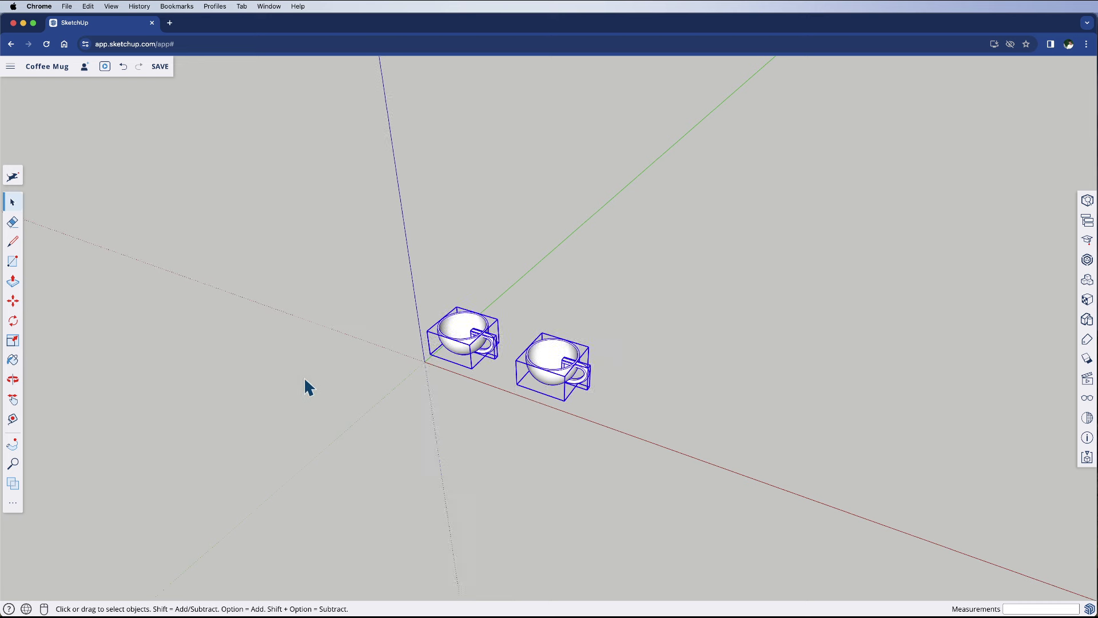
{"action": "key", "text": "m"}
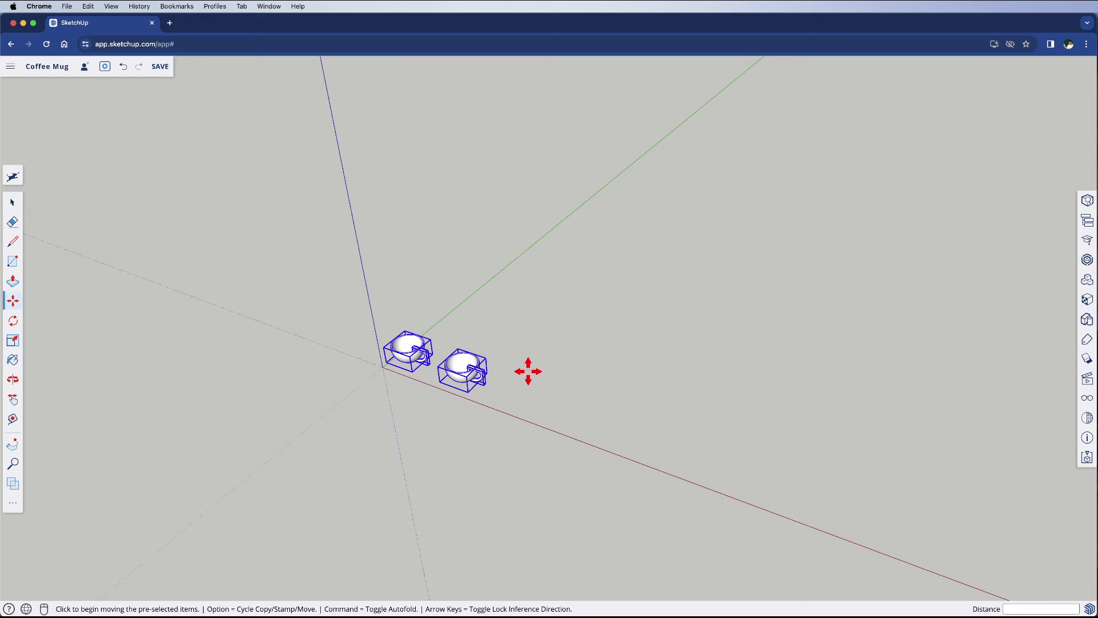
{"action": "key", "text": "s"}
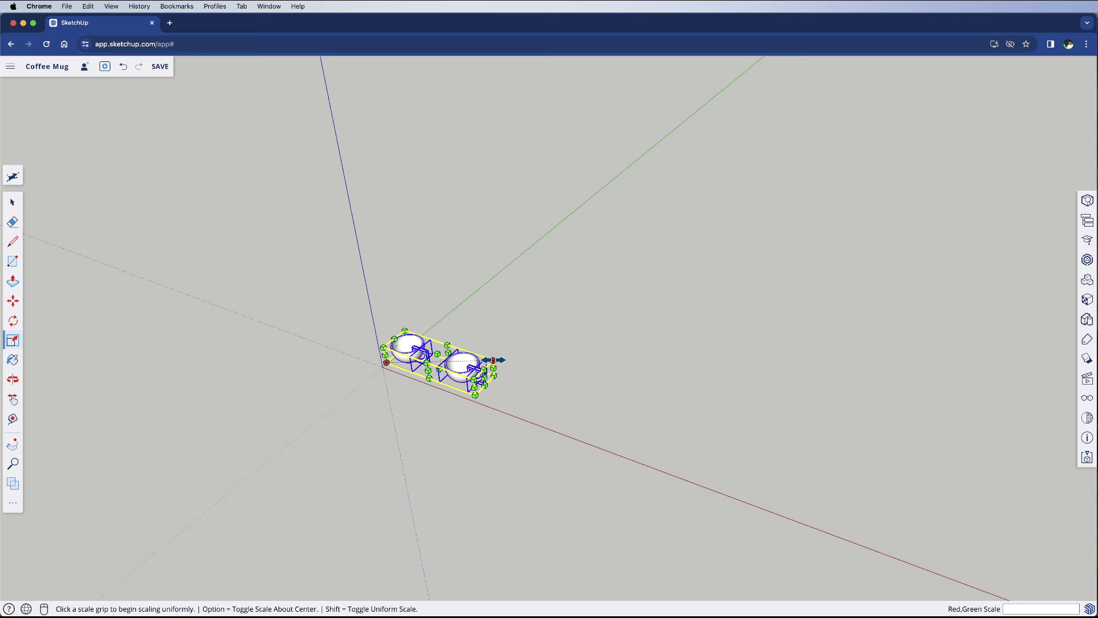
{"action": "left_click", "coordinate": [493, 360]}
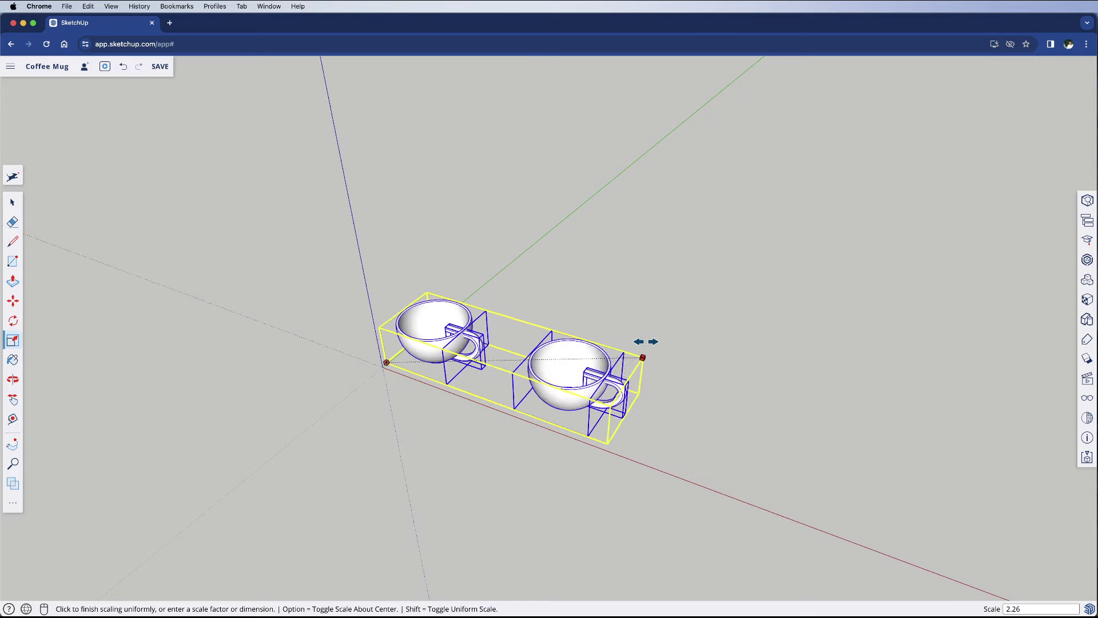
{"action": "type", "text": "10"}
{"action": "key", "text": "Return"}
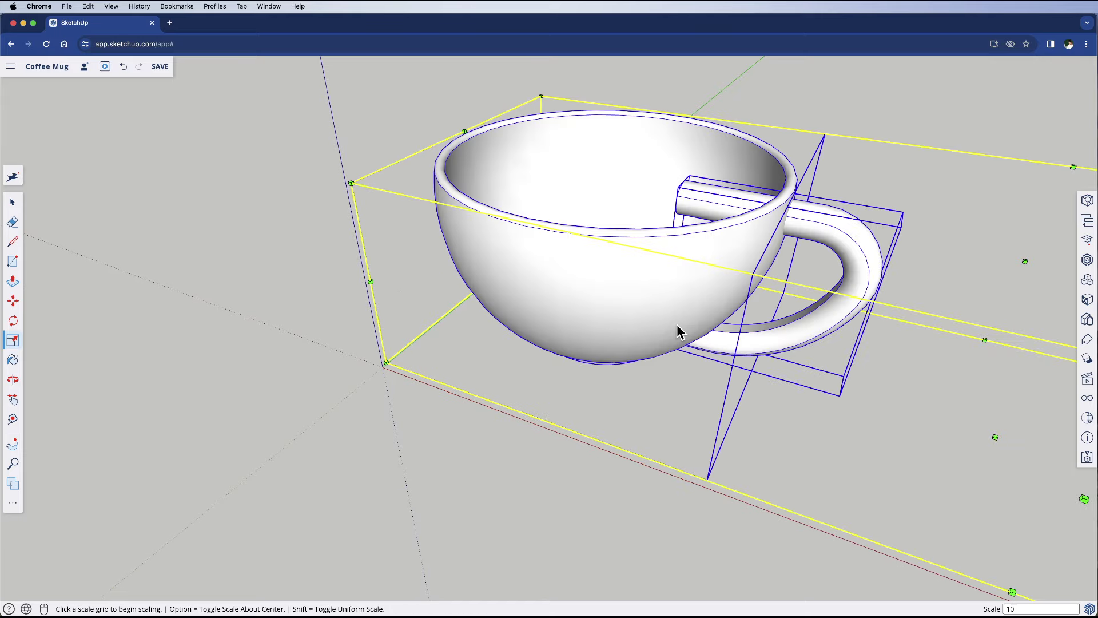
{"action": "key", "text": "space"}
{"action": "left_click", "coordinate": [510, 436]}
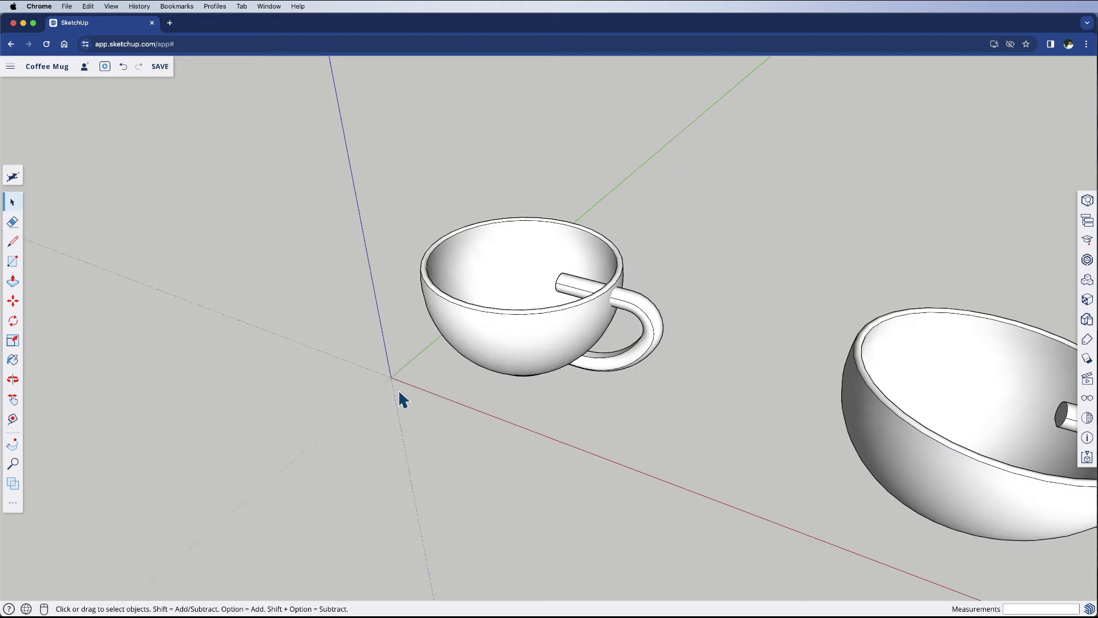
{"action": "scroll", "coordinate": [360, 366], "scroll_direction": "down", "scroll_amount": 3}
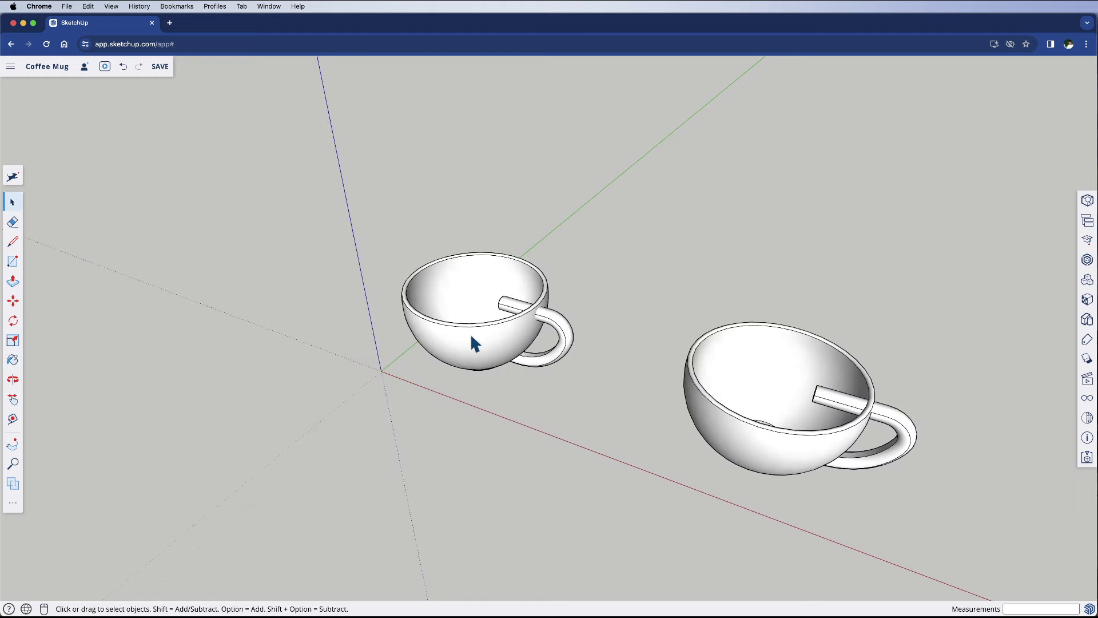
{"action": "scroll", "coordinate": [471, 336], "scroll_direction": "up", "scroll_amount": 3}
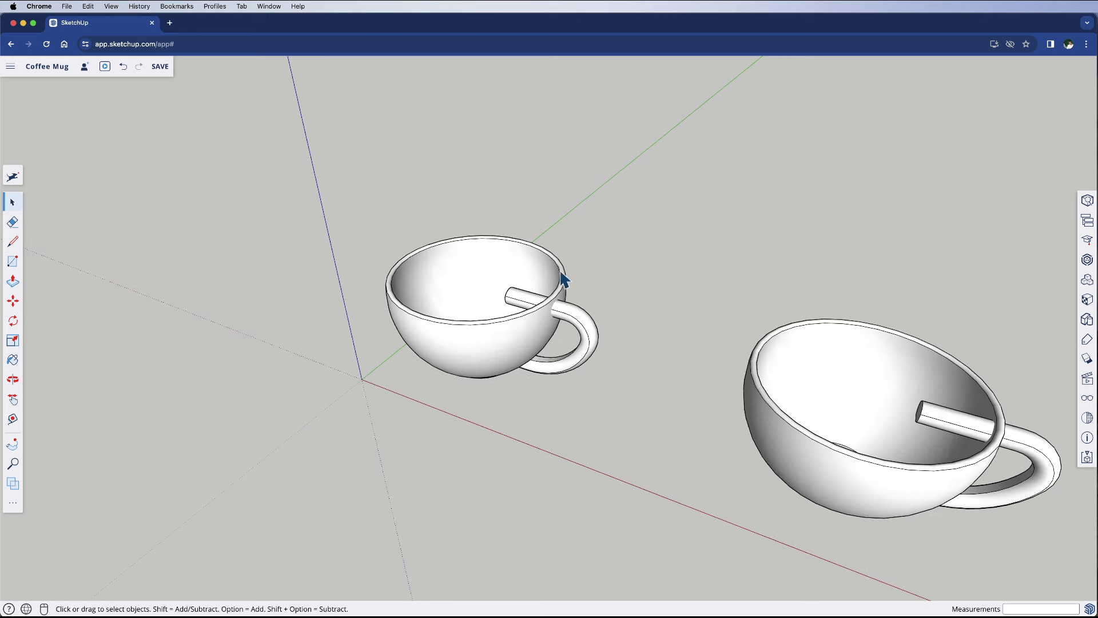
{"action": "scroll", "coordinate": [498, 342], "scroll_direction": "up", "scroll_amount": 3}
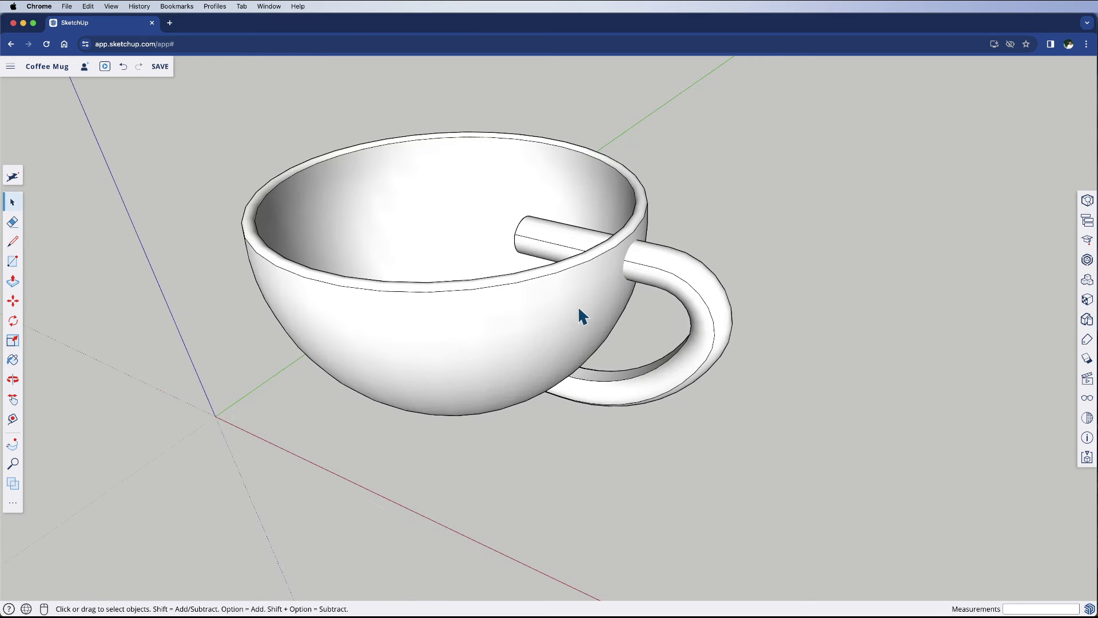
Select the bowl's outer surface and intersect it with the model.
{"action": "left_click", "coordinate": [538, 309]}
{"action": "left_click", "coordinate": [541, 314]}
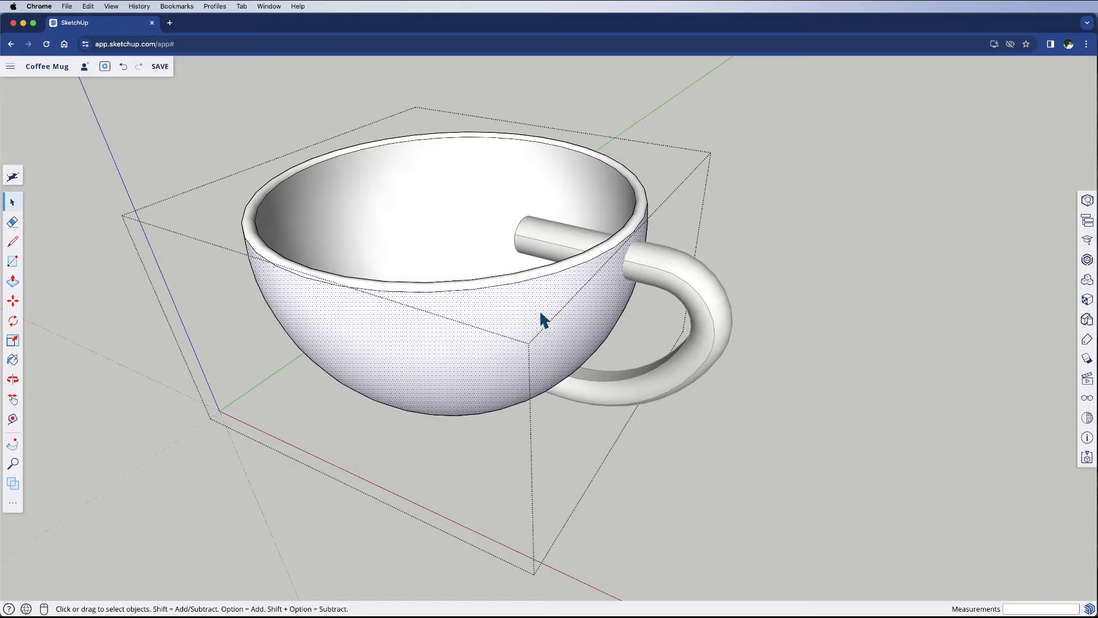
{"action": "middle_click_drag", "start_coordinate": [523, 308], "coordinate": [528, 237]}
{"action": "right_click", "coordinate": [528, 239]}
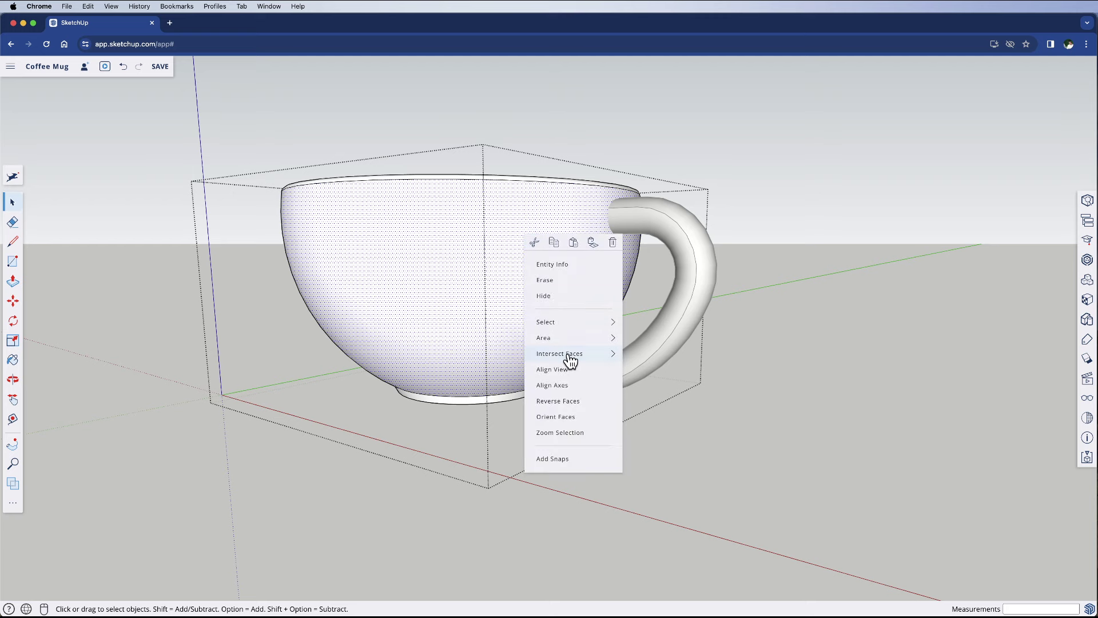
{"action": "mouse_move", "coordinate": [575, 359]}
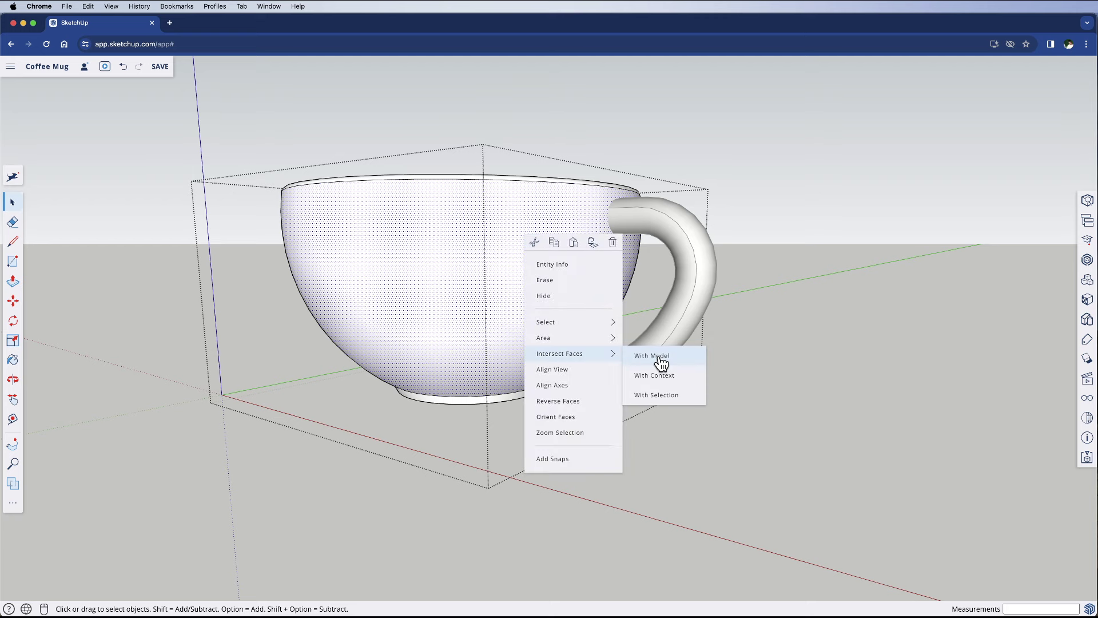
{"action": "left_click", "coordinate": [652, 355]}
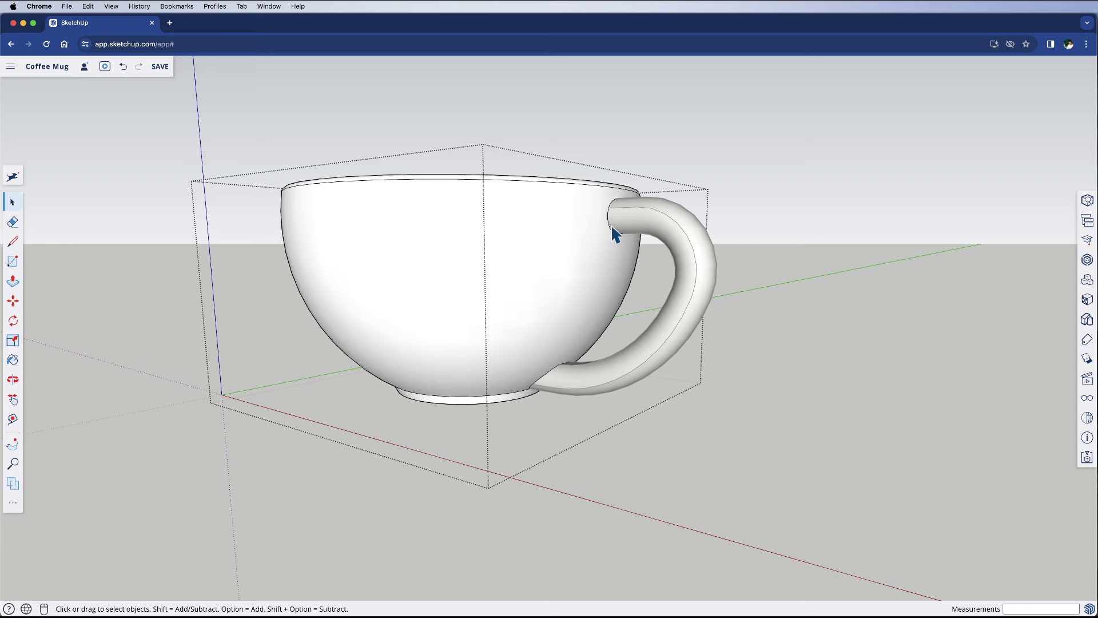
Search for 'hide', then reopen the mug group and inspect the bowl from below and above.
{"action": "left_click", "coordinate": [13, 177]}
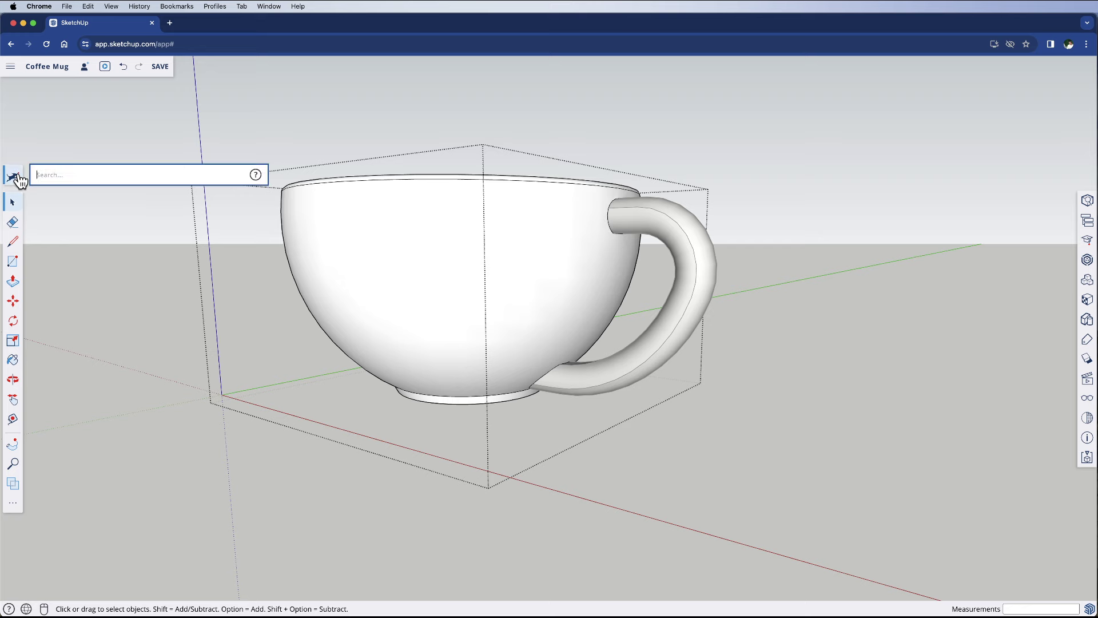
{"action": "type", "text": "hide"}
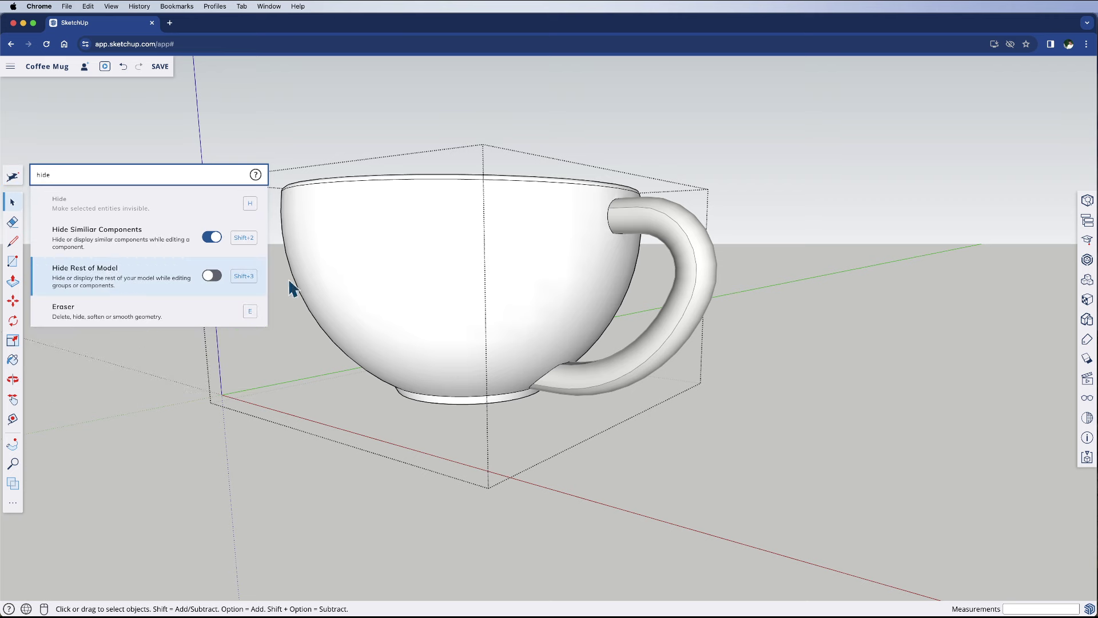
{"action": "left_click", "coordinate": [758, 163]}
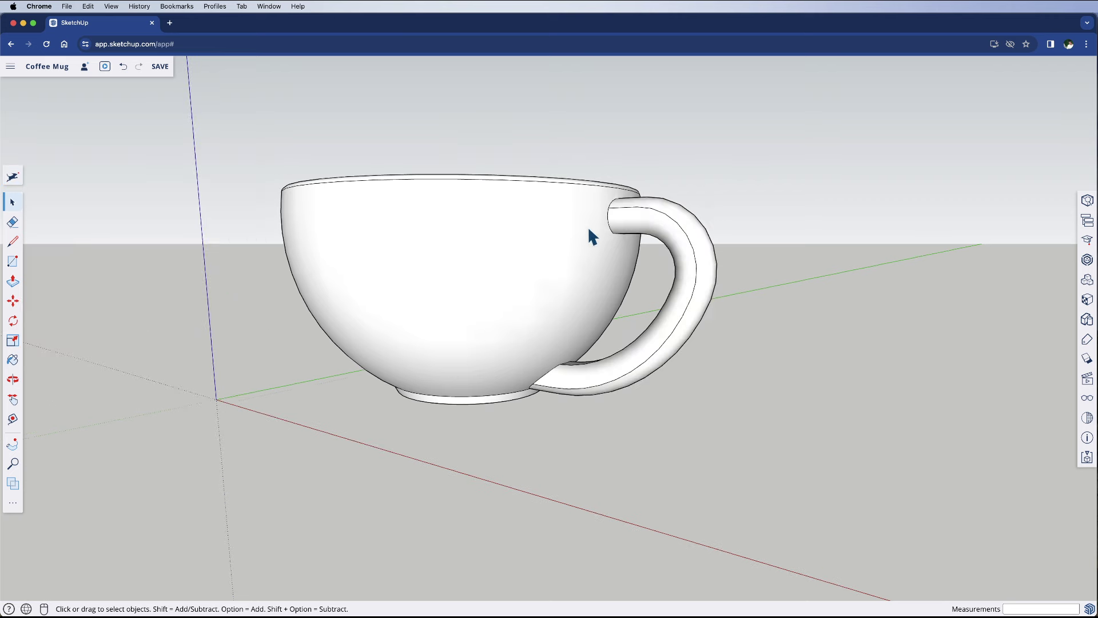
{"action": "left_click", "coordinate": [541, 240]}
{"action": "double_click", "coordinate": [518, 239]}
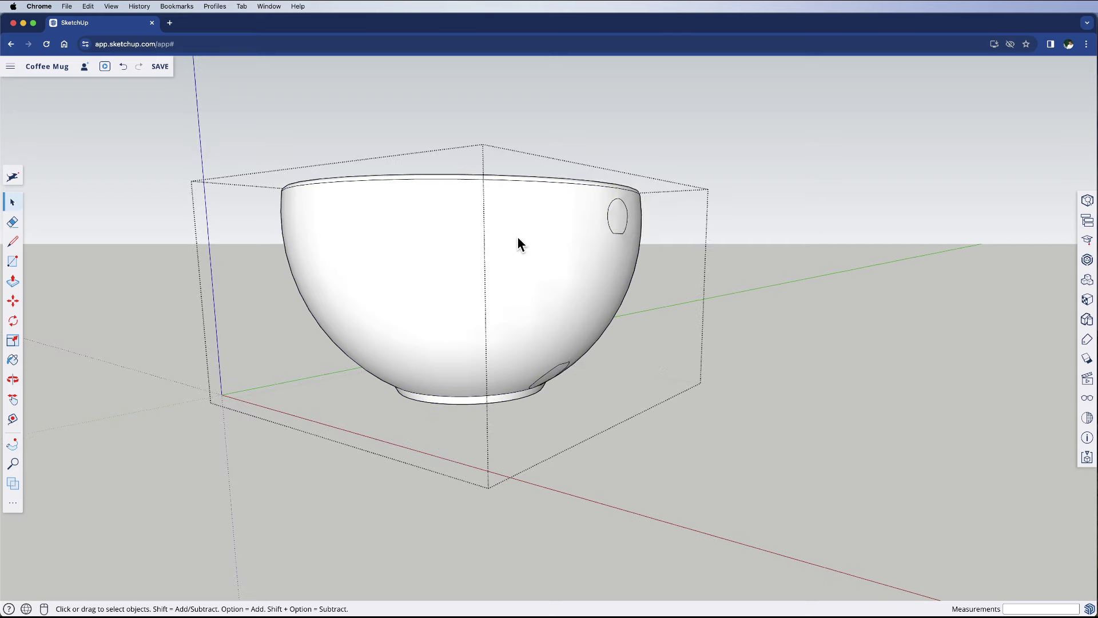
{"action": "middle_click_drag", "start_coordinate": [541, 325], "coordinate": [501, 224]}
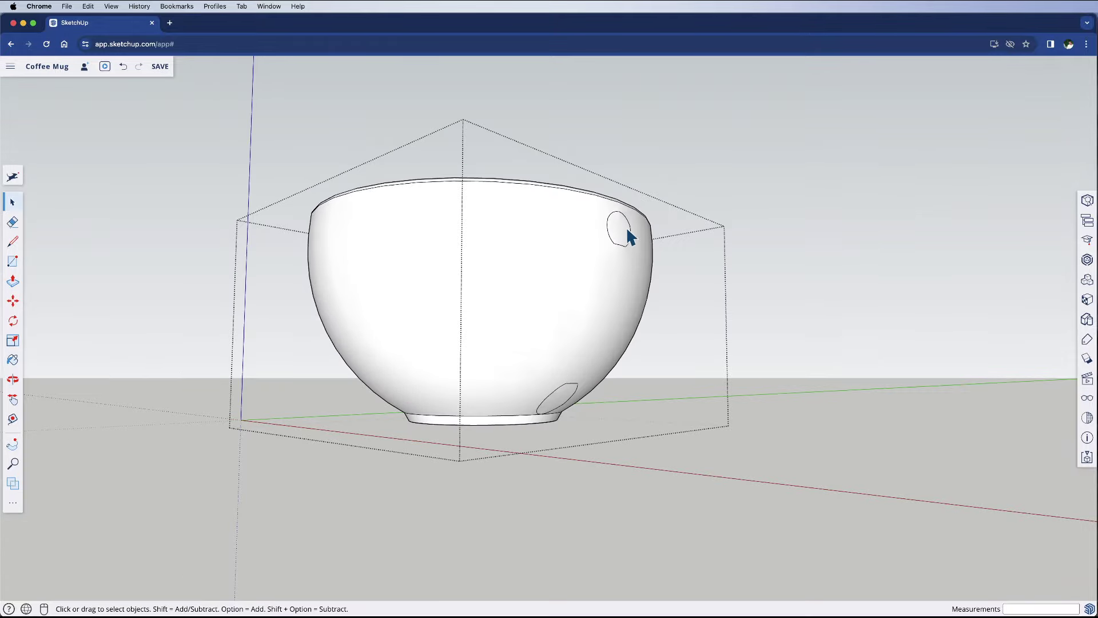
{"action": "scroll", "coordinate": [574, 406], "scroll_direction": "up", "scroll_amount": 3}
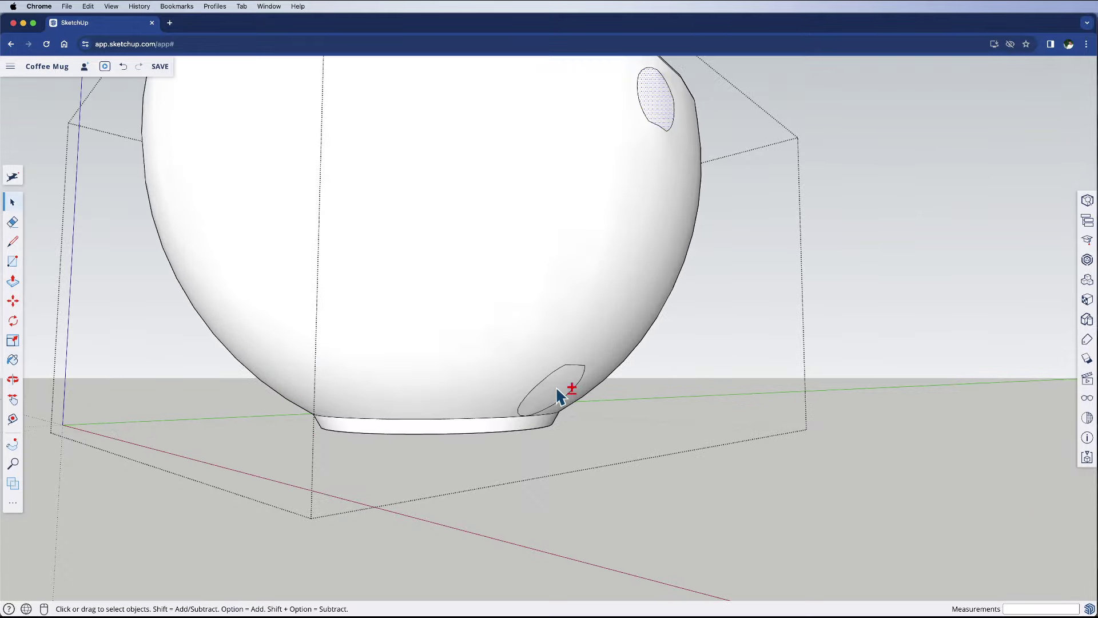
{"action": "scroll", "coordinate": [558, 393], "scroll_direction": "down", "scroll_amount": 5}
{"action": "middle_click_drag", "start_coordinate": [558, 392], "coordinate": [496, 372]}
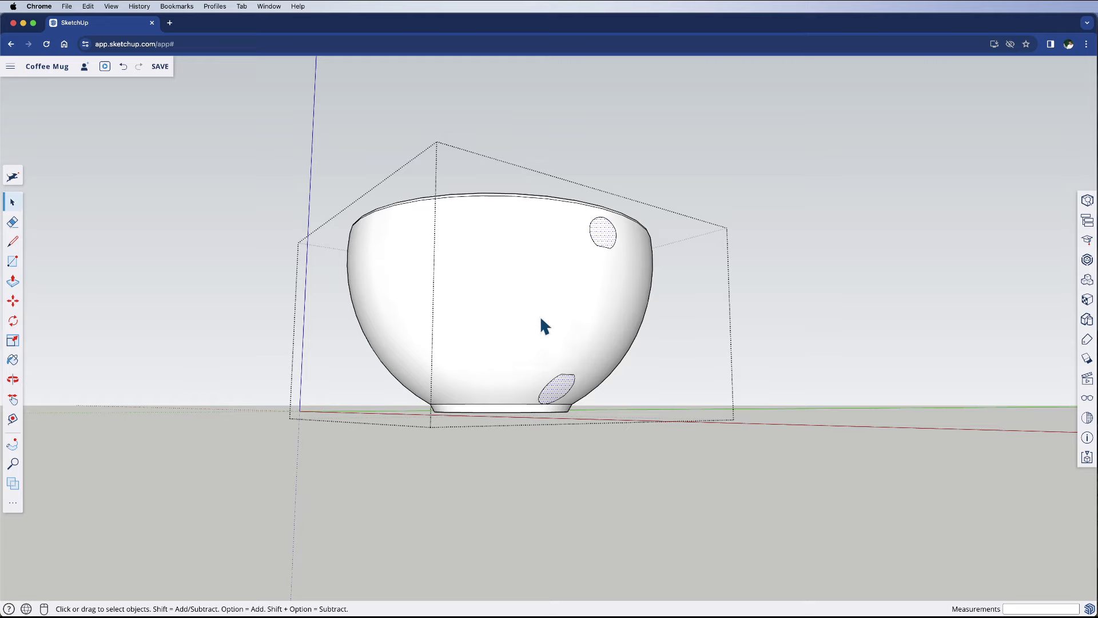
{"action": "middle_click_drag", "start_coordinate": [513, 248], "coordinate": [592, 397]}
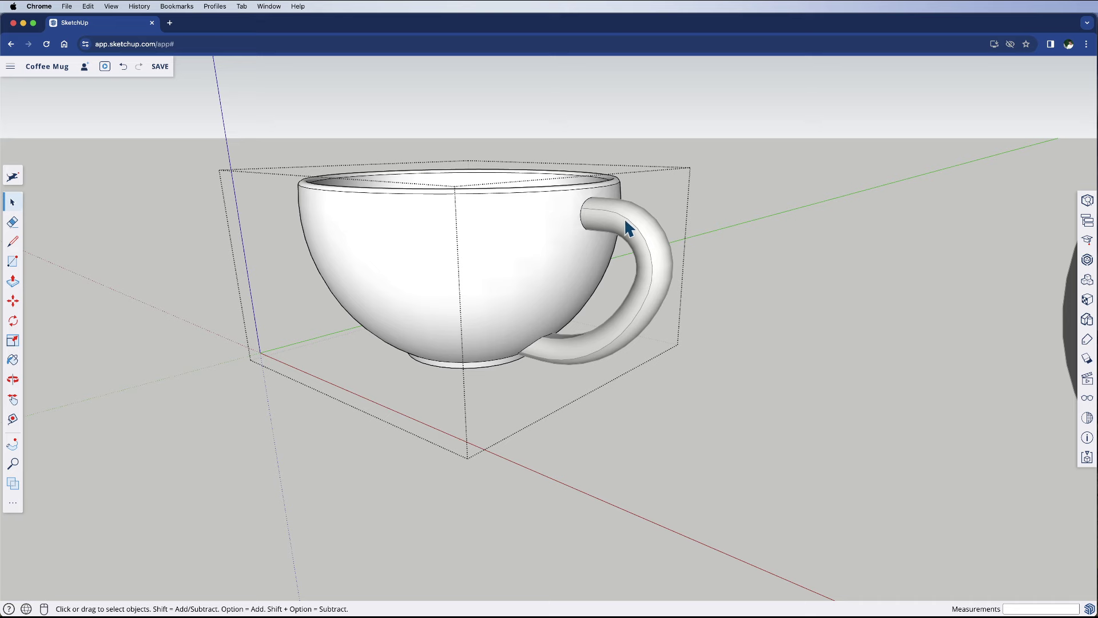
Open the mug, select the handle and Paste in Place it via command search.
{"action": "double_click", "coordinate": [627, 212]}
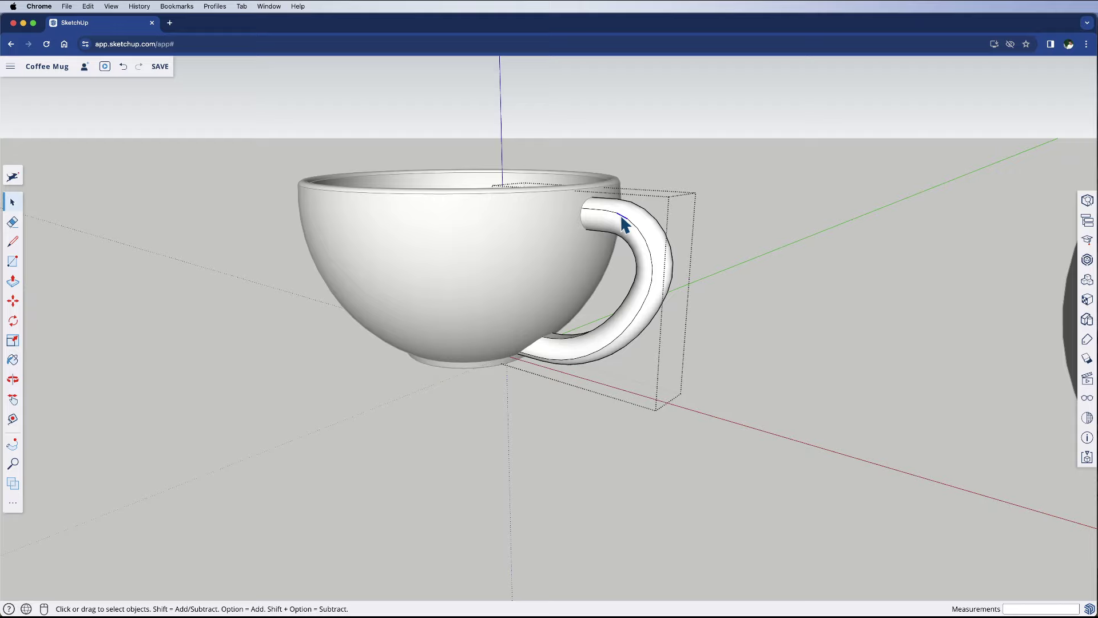
{"action": "left_click", "coordinate": [623, 220]}
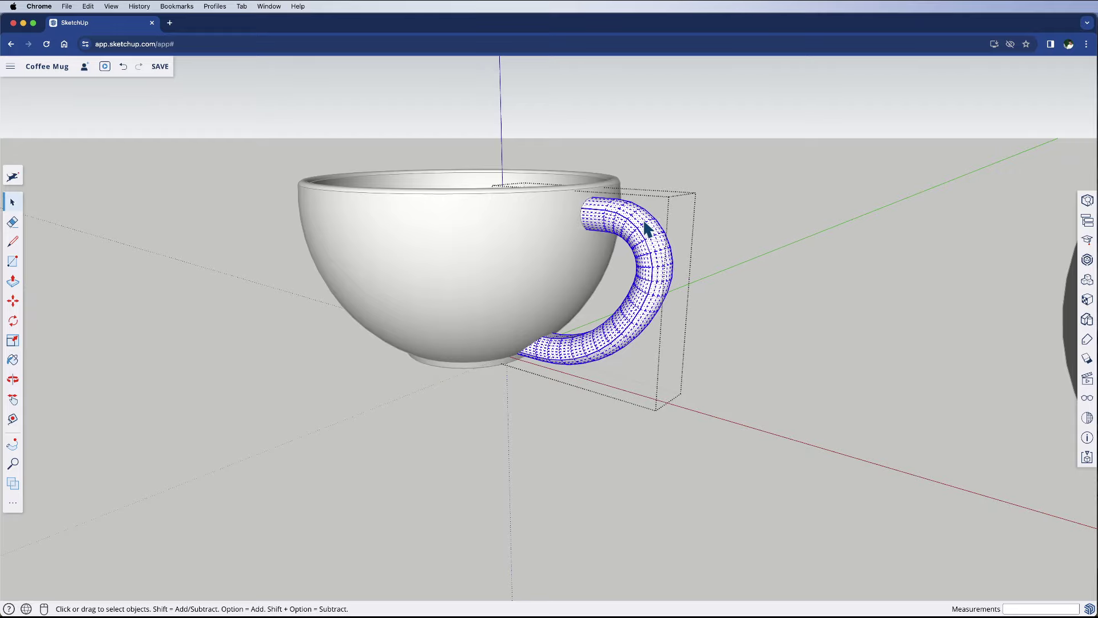
{"action": "middle_click_drag", "start_coordinate": [657, 228], "coordinate": [619, 333]}
{"action": "scroll", "coordinate": [570, 201], "scroll_direction": "up", "scroll_amount": 5}
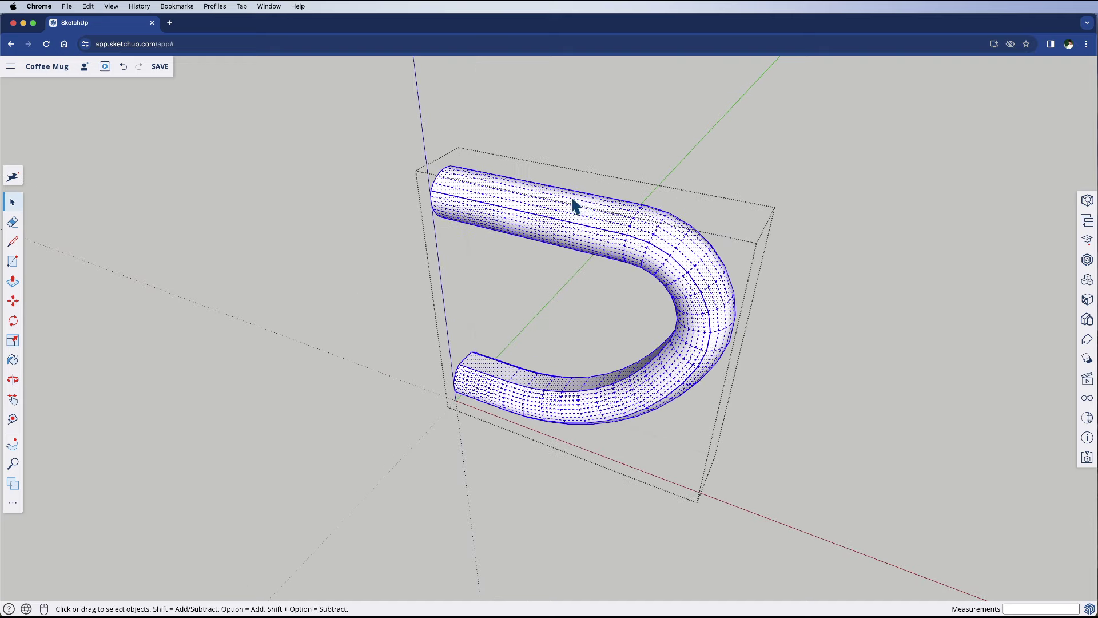
{"action": "left_click", "coordinate": [13, 178]}
{"action": "type", "text": "paste"}
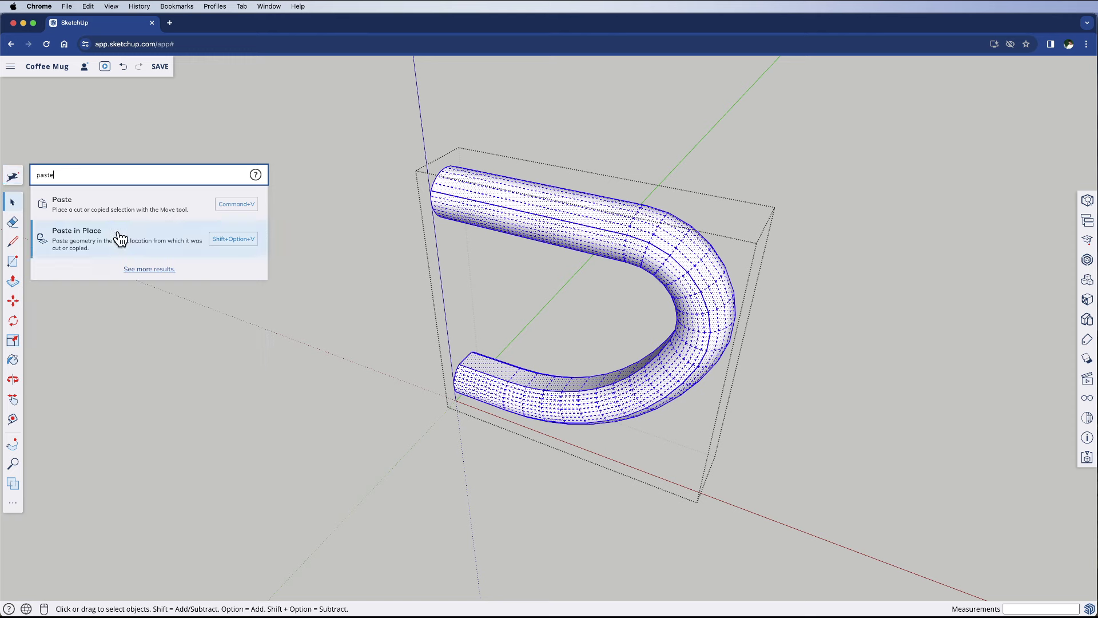
{"action": "left_click", "coordinate": [150, 241]}
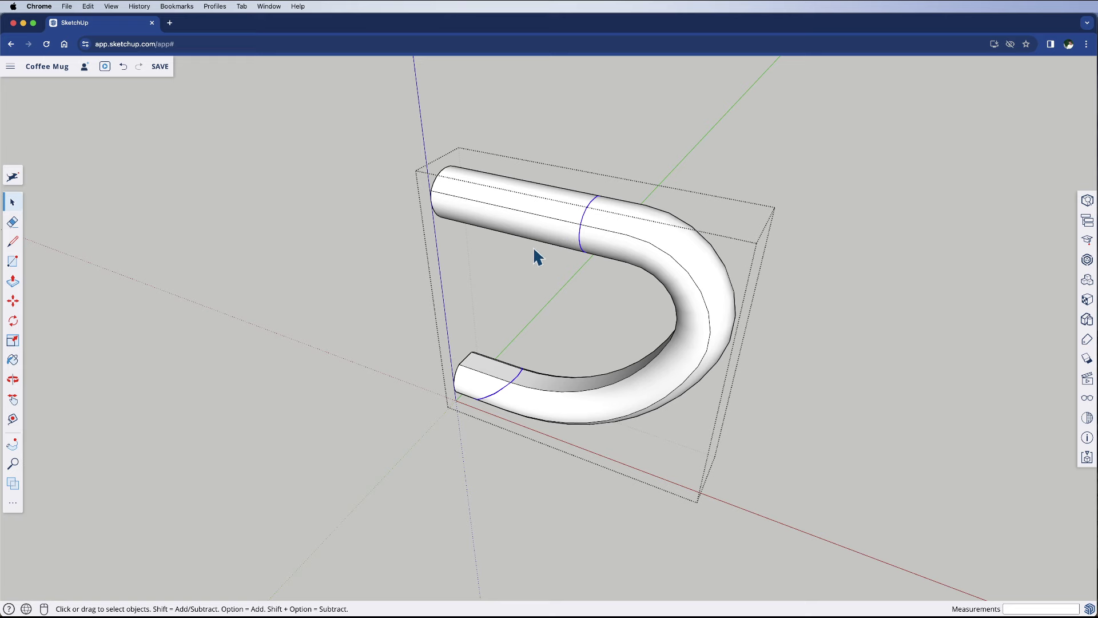
Delete the handle's straight segment, leaving only the curved part.
{"action": "left_click_drag", "start_coordinate": [362, 115], "coordinate": [369, 144]}
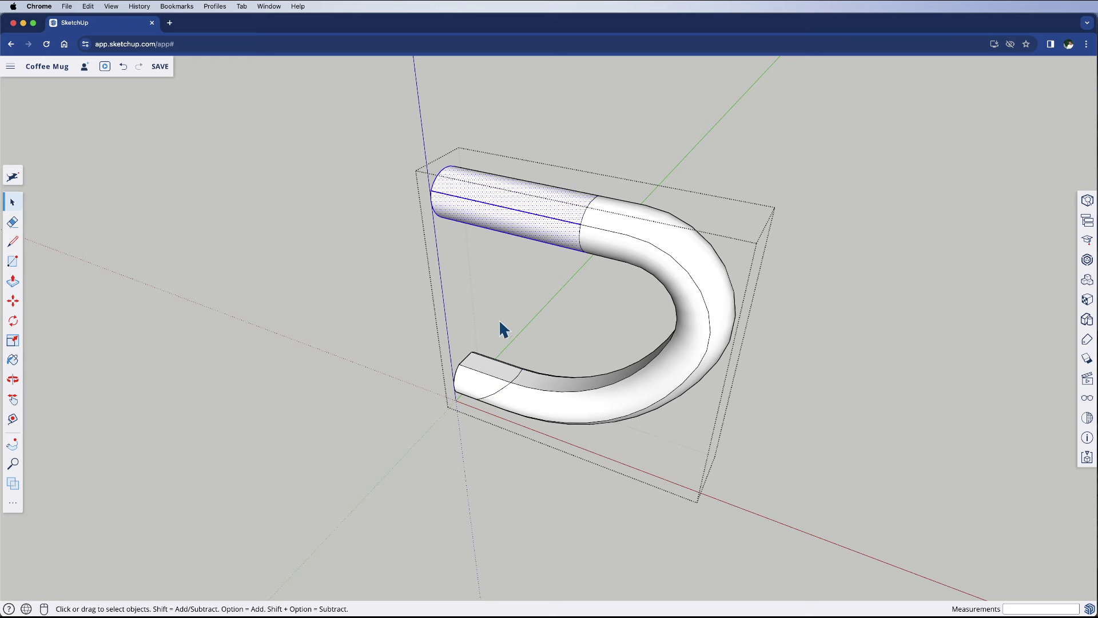
{"action": "key", "text": "Delete"}
{"action": "middle_click_drag", "start_coordinate": [503, 321], "coordinate": [652, 273]}
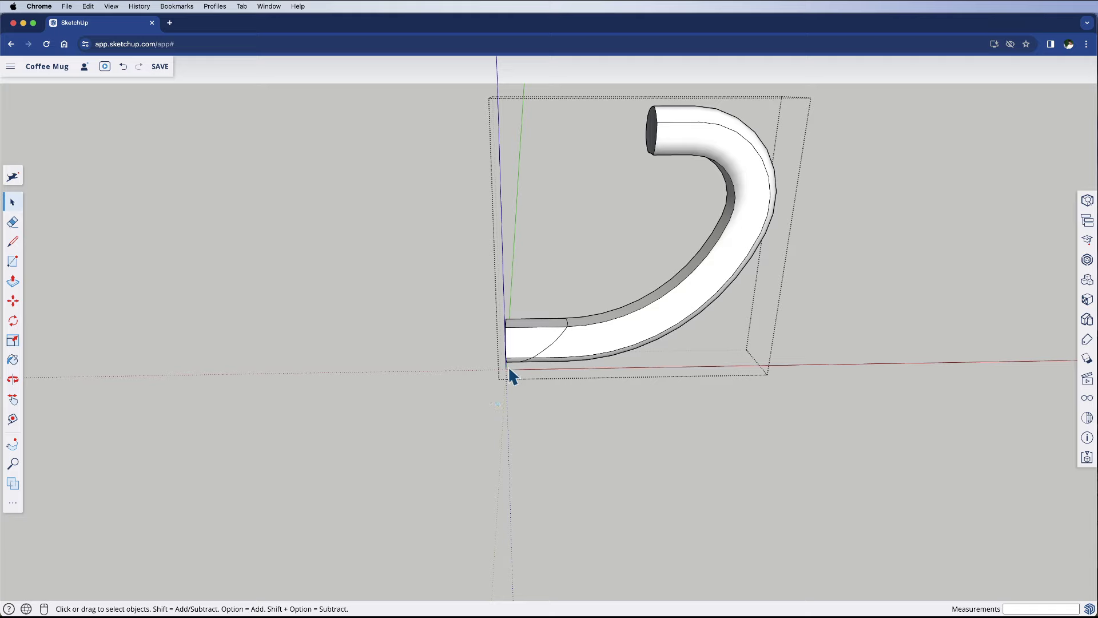
{"action": "middle_click_drag", "start_coordinate": [563, 305], "coordinate": [372, 412]}
{"action": "scroll", "coordinate": [520, 403], "scroll_direction": "up", "scroll_amount": 5}
{"action": "scroll", "coordinate": [521, 404], "scroll_direction": "up", "scroll_amount": 3}
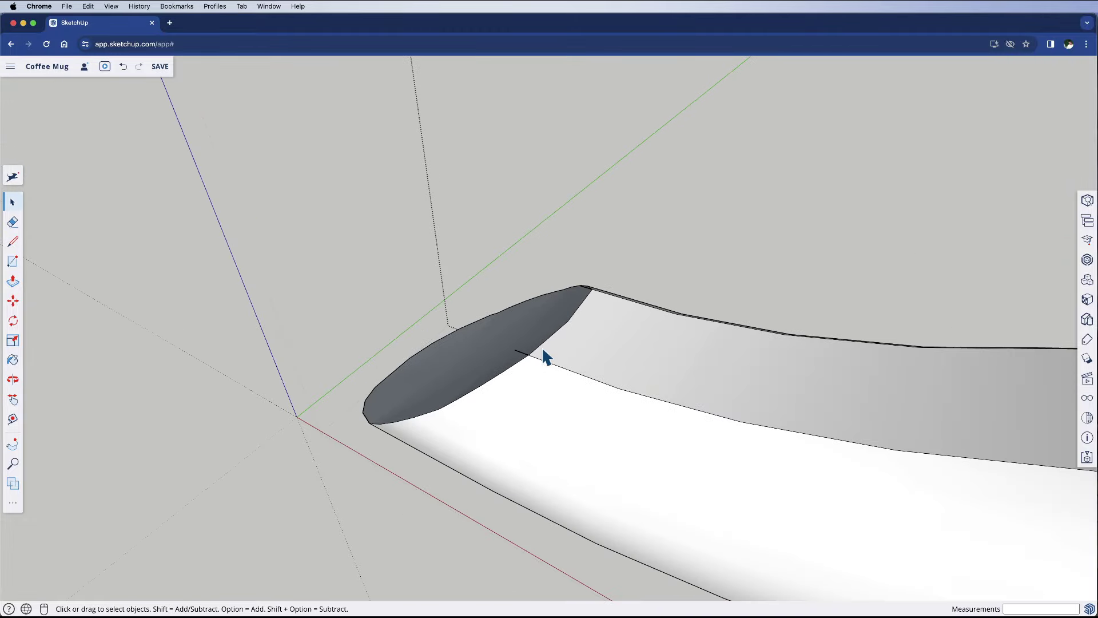
{"action": "middle_click_drag", "start_coordinate": [564, 336], "coordinate": [498, 427]}
Erase the stray edge on the handle's cut end, then select both handle and cup body.
{"action": "key", "text": "e"}
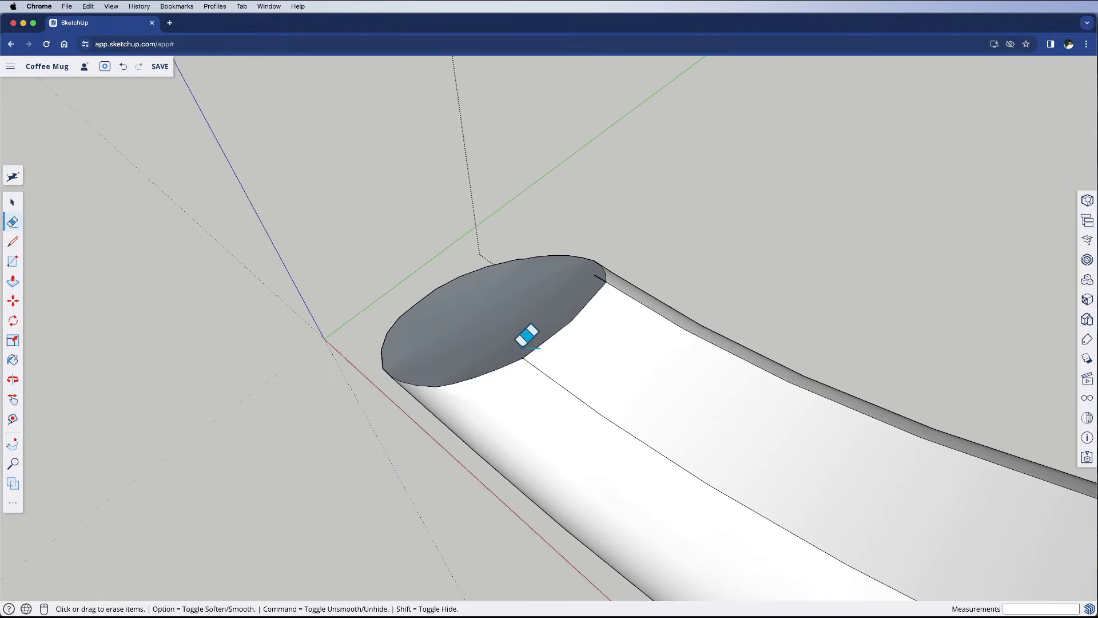
{"action": "left_click", "coordinate": [602, 266]}
{"action": "scroll", "coordinate": [584, 290], "scroll_direction": "down", "scroll_amount": 8}
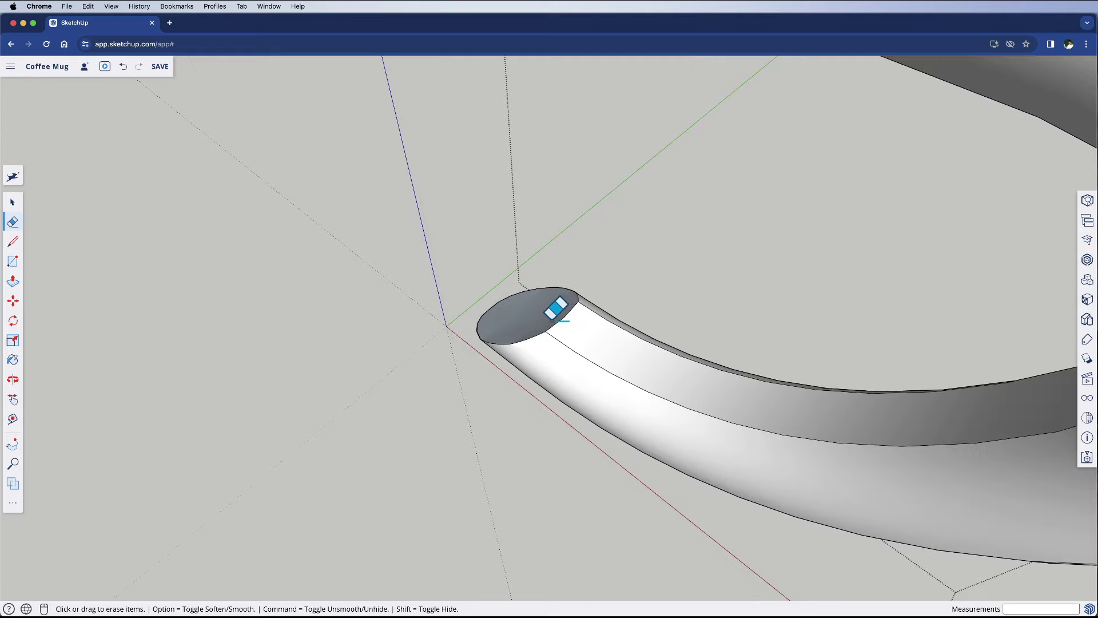
{"action": "middle_click_drag", "start_coordinate": [515, 400], "coordinate": [589, 385]}
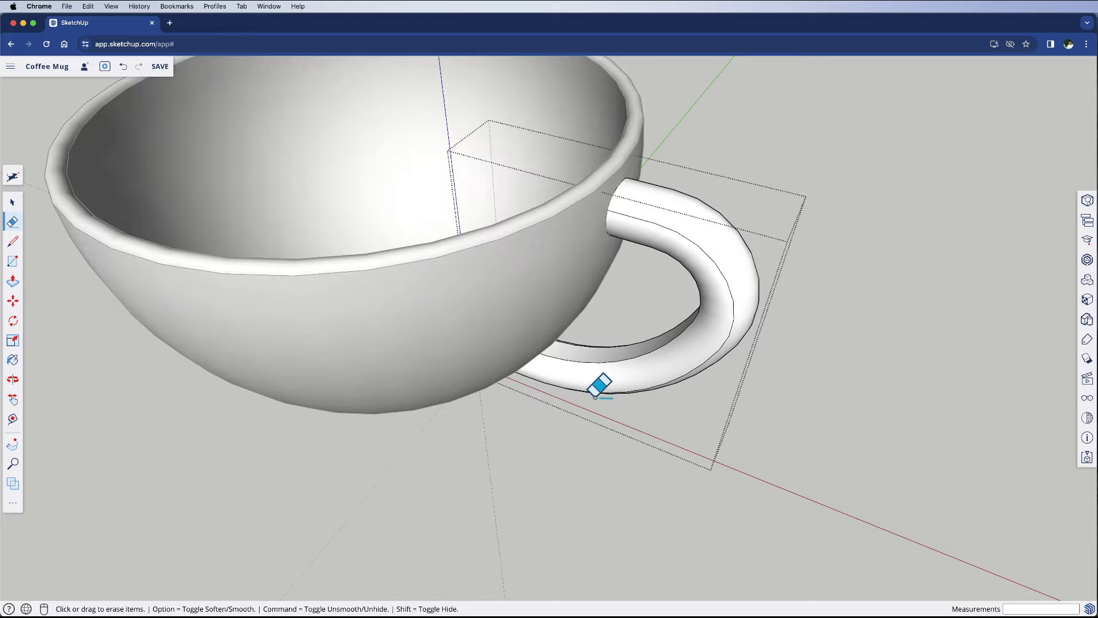
{"action": "middle_click_drag", "start_coordinate": [601, 384], "coordinate": [709, 294]}
{"action": "left_click_drag", "start_coordinate": [709, 295], "coordinate": [696, 429]}
{"action": "key", "text": "space"}
{"action": "left_click", "coordinate": [766, 430]}
{"action": "left_click", "coordinate": [647, 266]}
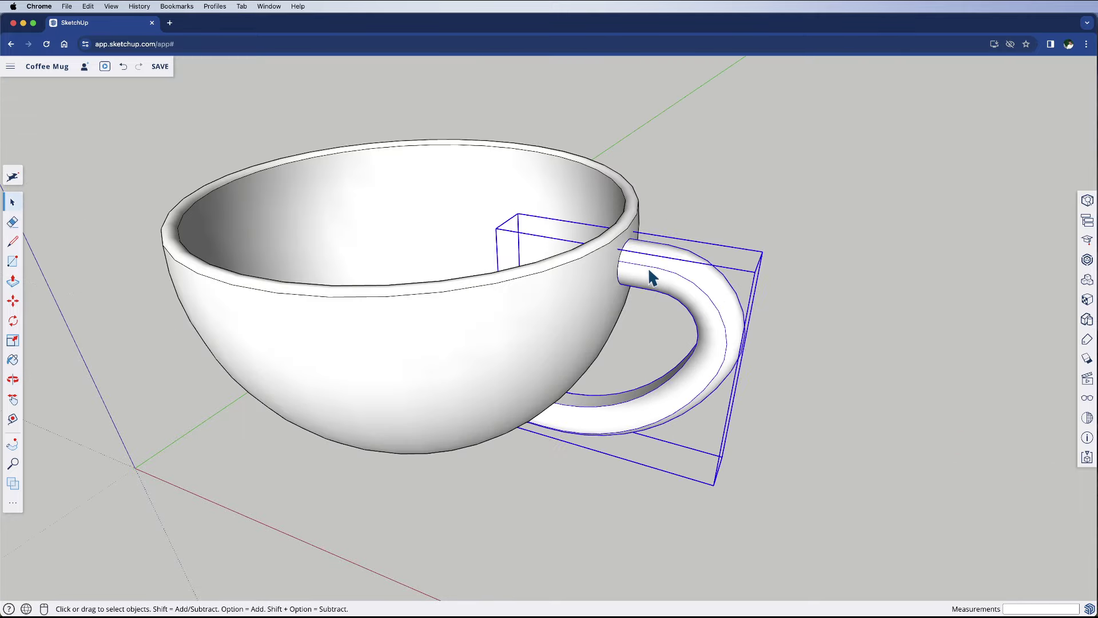
{"action": "left_click", "coordinate": [590, 270], "text": "shift"}
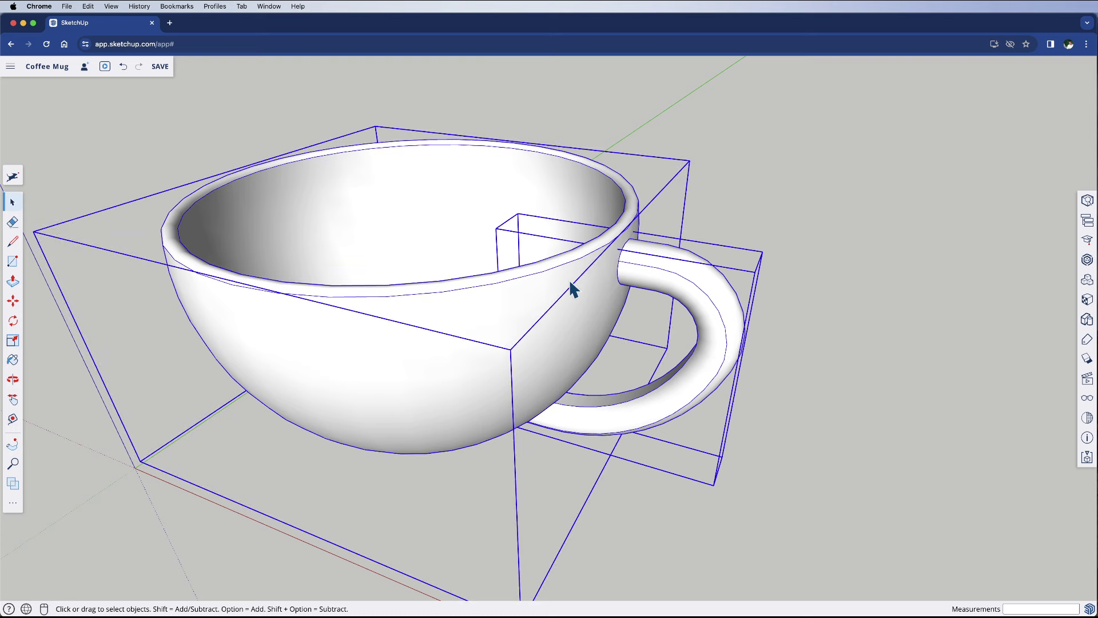
Explode the selected handle and cup body groups into loose geometry.
{"action": "right_click", "coordinate": [574, 289]}
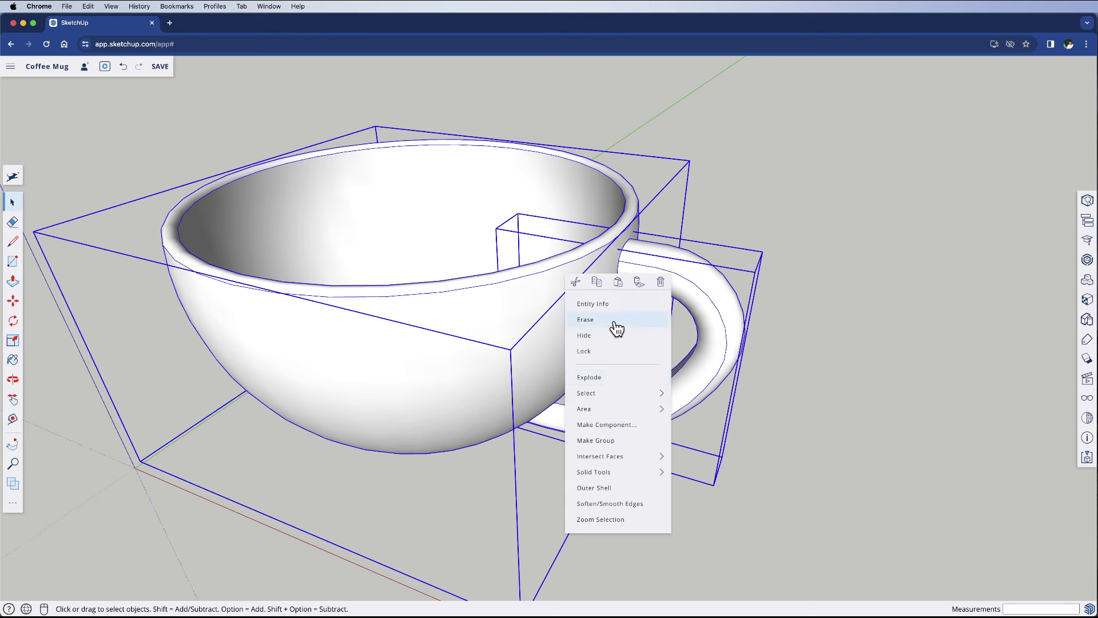
{"action": "left_click", "coordinate": [612, 377]}
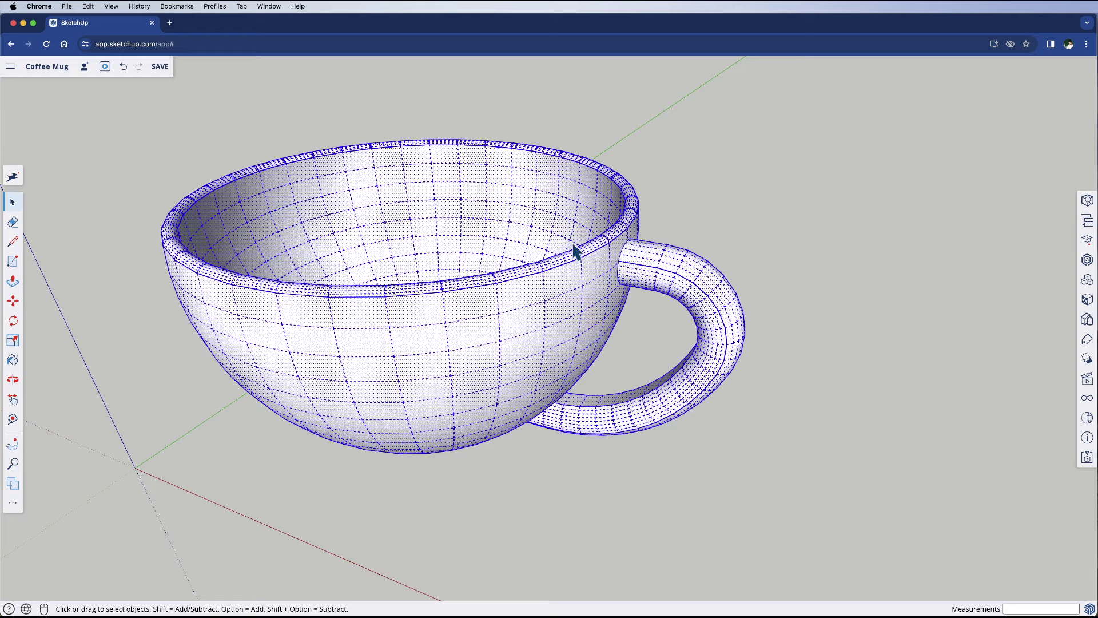
{"action": "middle_click_drag", "start_coordinate": [658, 274], "coordinate": [520, 263]}
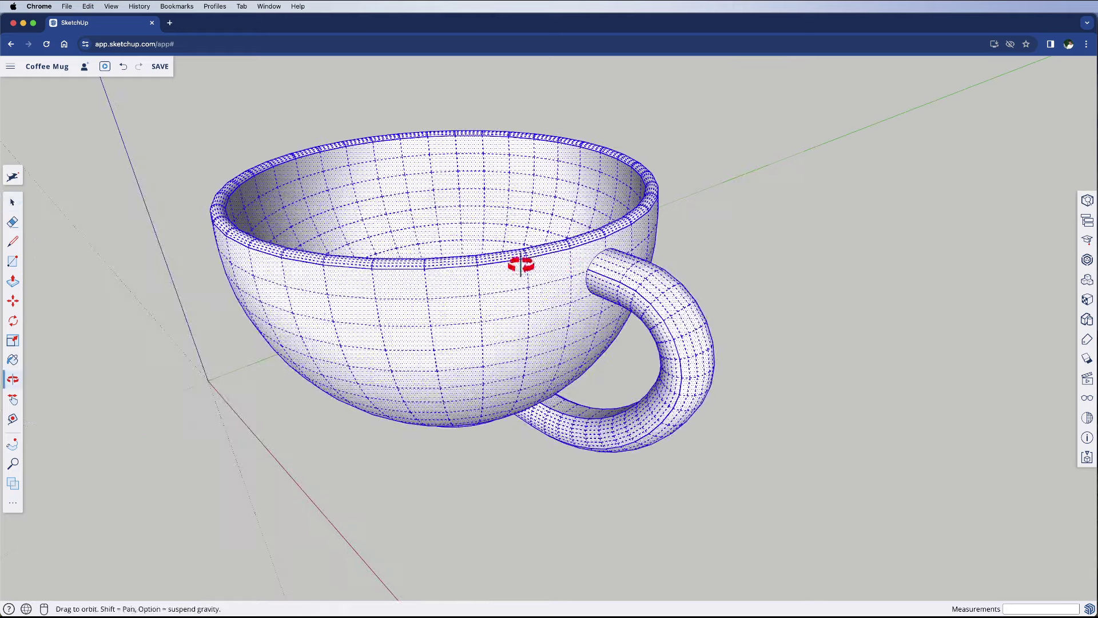
{"action": "left_click", "coordinate": [613, 303]}
{"action": "key", "text": "Delete"}
{"action": "middle_click_drag", "start_coordinate": [620, 326], "coordinate": [566, 379]}
{"action": "key", "text": "Delete"}
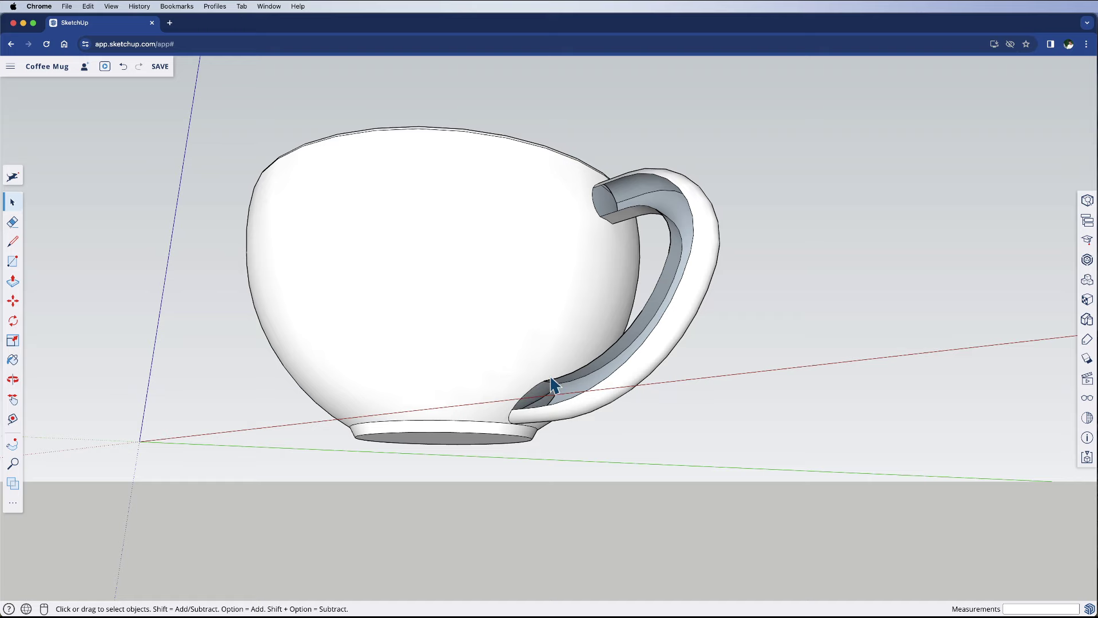
{"action": "key", "text": "super+z"}
{"action": "key", "text": "super+z"}
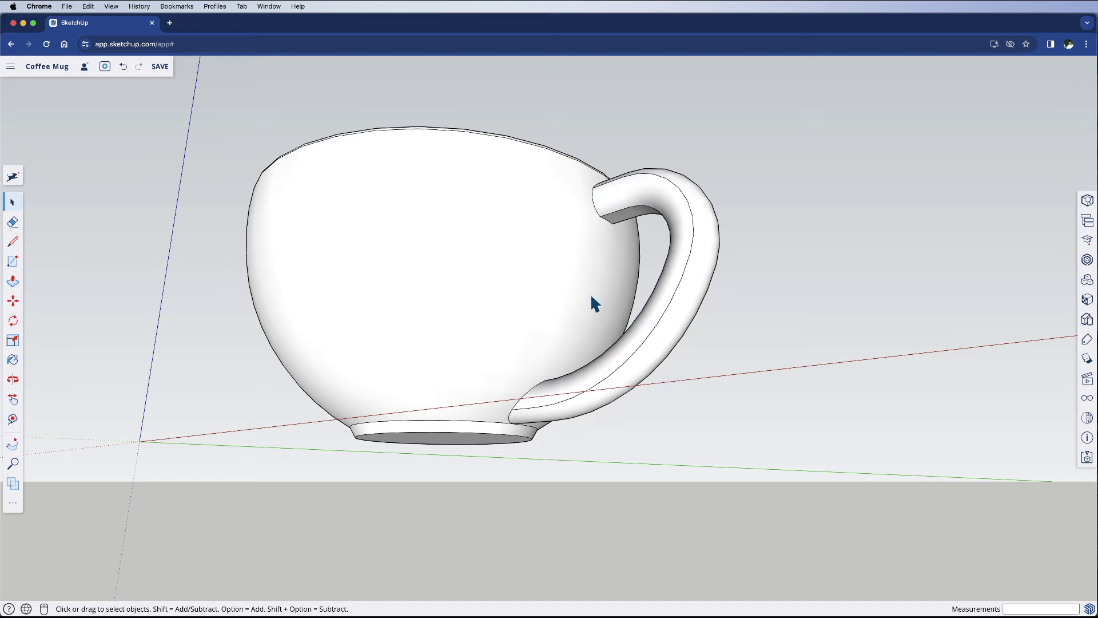
{"action": "middle_click_drag", "start_coordinate": [591, 304], "coordinate": [652, 483]}
{"action": "scroll", "coordinate": [652, 483], "scroll_direction": "down", "scroll_amount": 5}
{"action": "left_click_drag", "start_coordinate": [380, 238], "coordinate": [719, 482]}
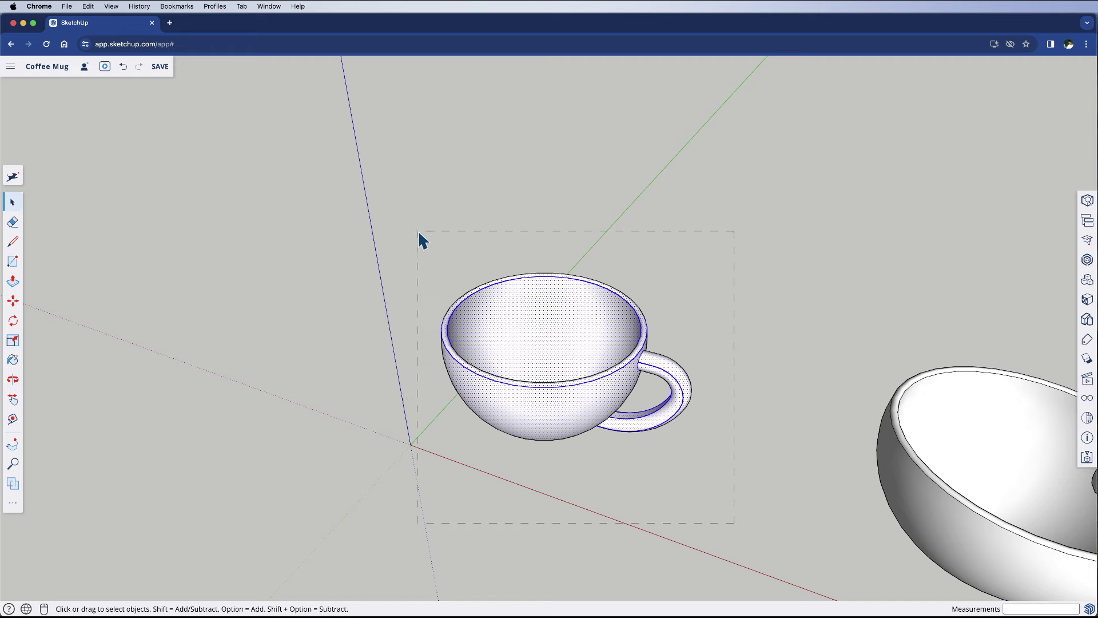
Group the mug and scale it uniformly by 0.1 from a corner grip.
{"action": "key", "text": "g"}
{"action": "key", "text": "s"}
{"action": "left_click", "coordinate": [720, 305]}
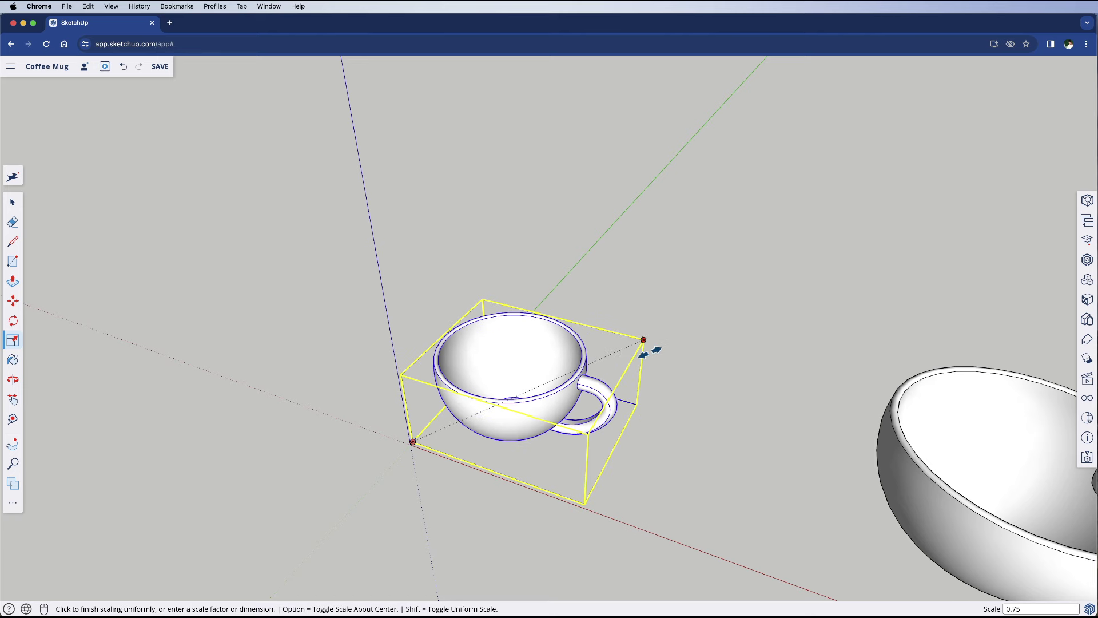
{"action": "key", "text": "Return"}
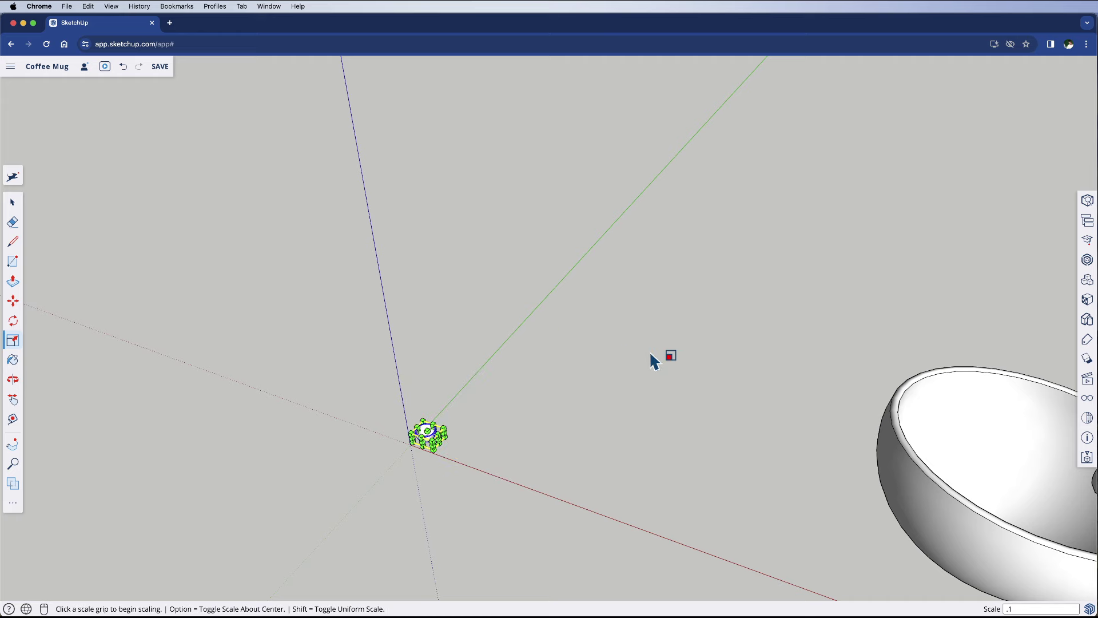
{"action": "key", "text": "space"}
{"action": "scroll", "coordinate": [417, 436], "scroll_direction": "up", "scroll_amount": 3}
{"action": "left_click", "coordinate": [453, 500]}
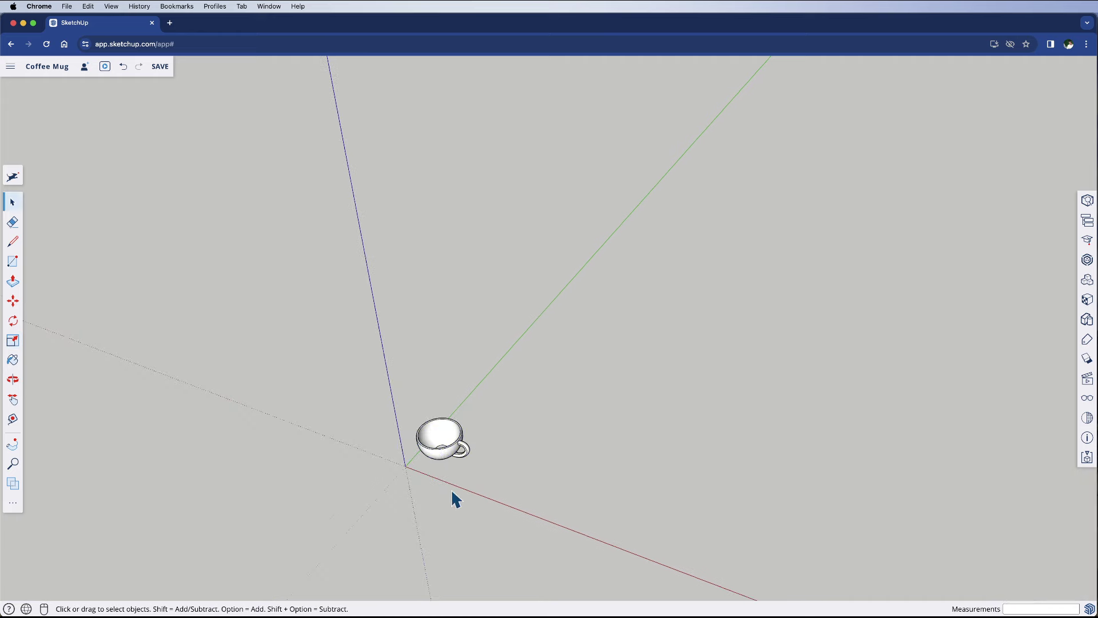
{"action": "scroll", "coordinate": [417, 461], "scroll_direction": "up", "scroll_amount": 6}
{"action": "key", "text": "o"}
{"action": "left_click_drag", "start_coordinate": [494, 458], "coordinate": [513, 395]}
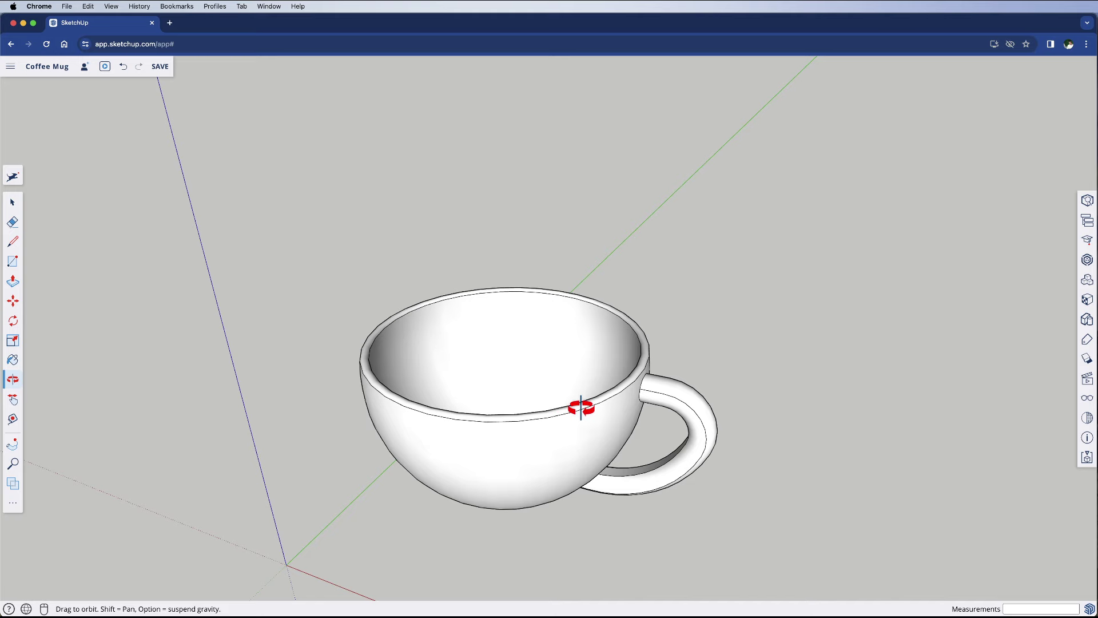
{"action": "scroll", "coordinate": [581, 407], "scroll_direction": "down", "scroll_amount": 5}
{"action": "left_click_drag", "start_coordinate": [551, 421], "coordinate": [574, 392]}
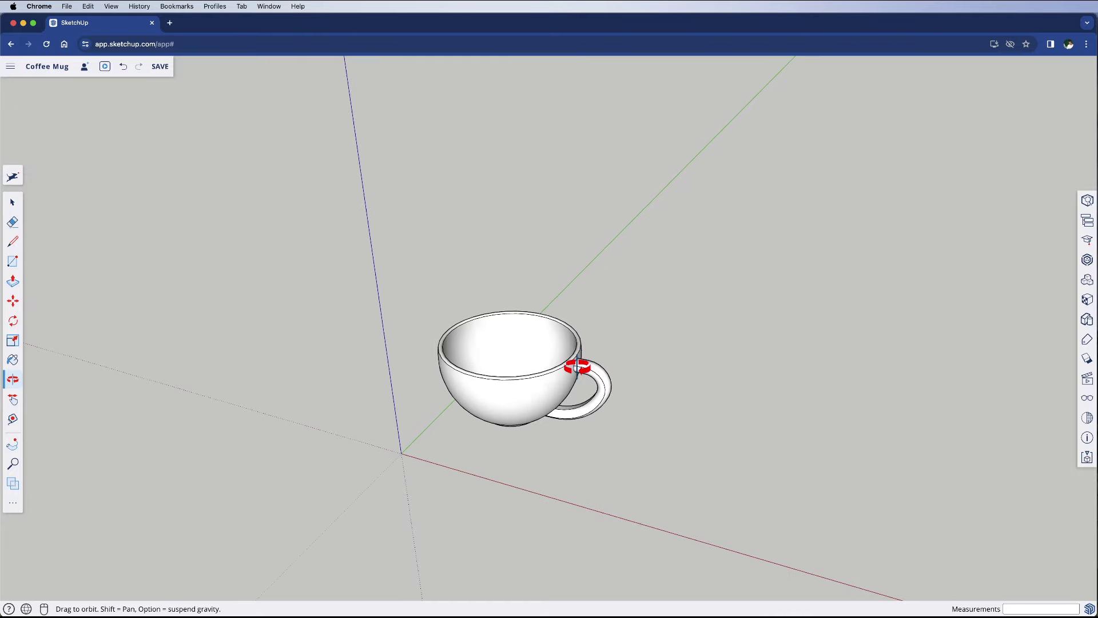
{"action": "left_click_drag", "start_coordinate": [578, 368], "coordinate": [577, 370]}
{"action": "scroll", "coordinate": [577, 371], "scroll_direction": "up", "scroll_amount": 5}
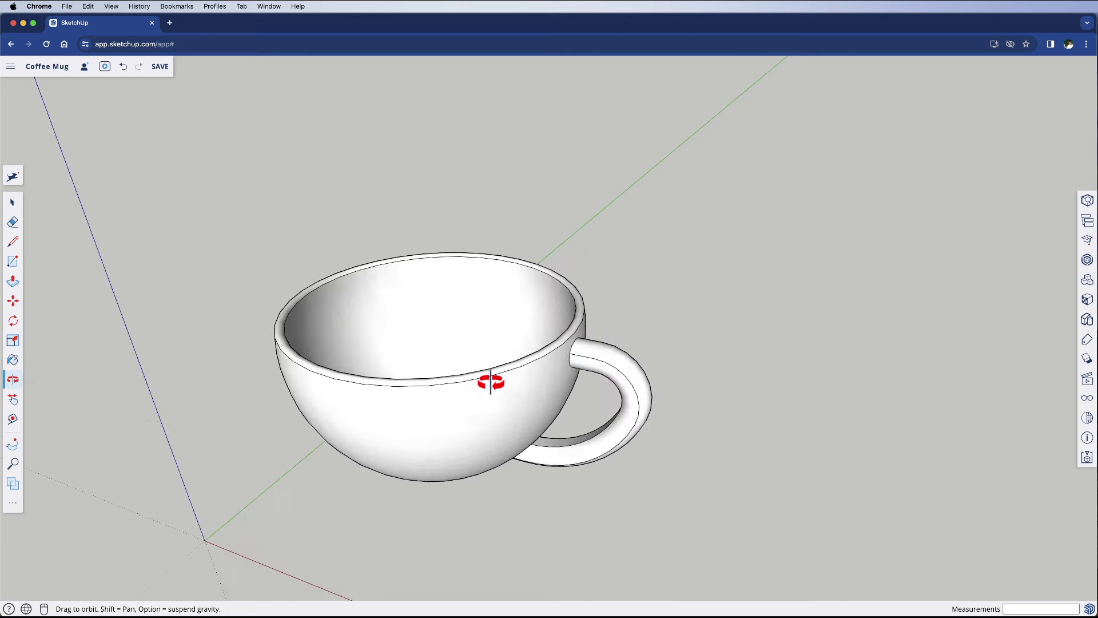
{"action": "scroll", "coordinate": [423, 389], "scroll_direction": "down", "scroll_amount": 6}
{"action": "scroll", "coordinate": [380, 382], "scroll_direction": "down", "scroll_amount": 6}
{"action": "key", "text": "h"}
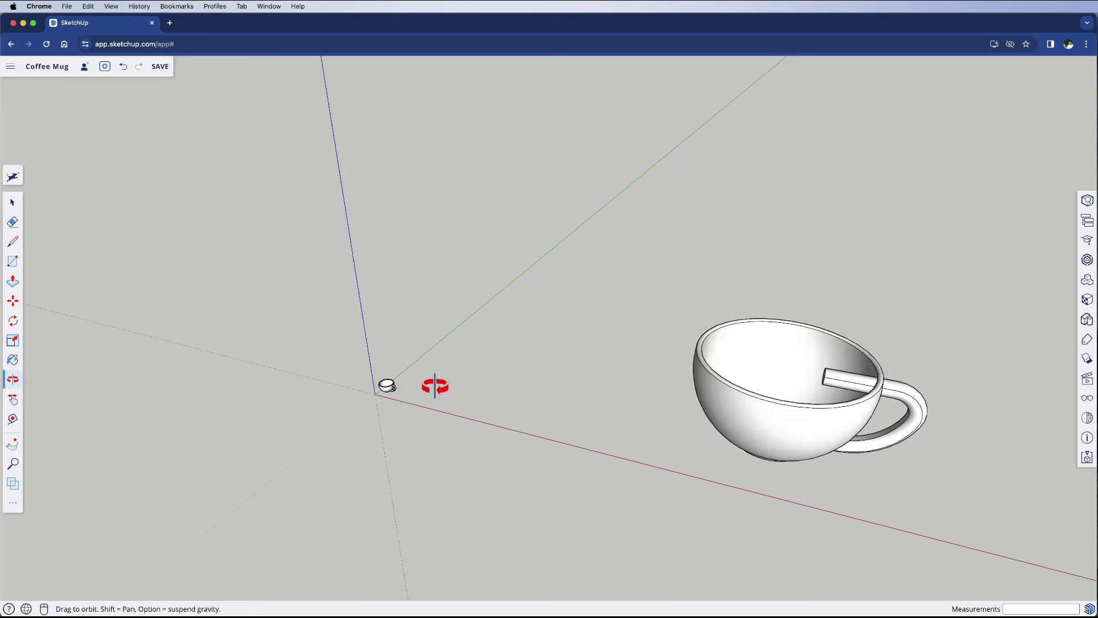
{"action": "scroll", "coordinate": [764, 387], "scroll_direction": "up", "scroll_amount": 5}
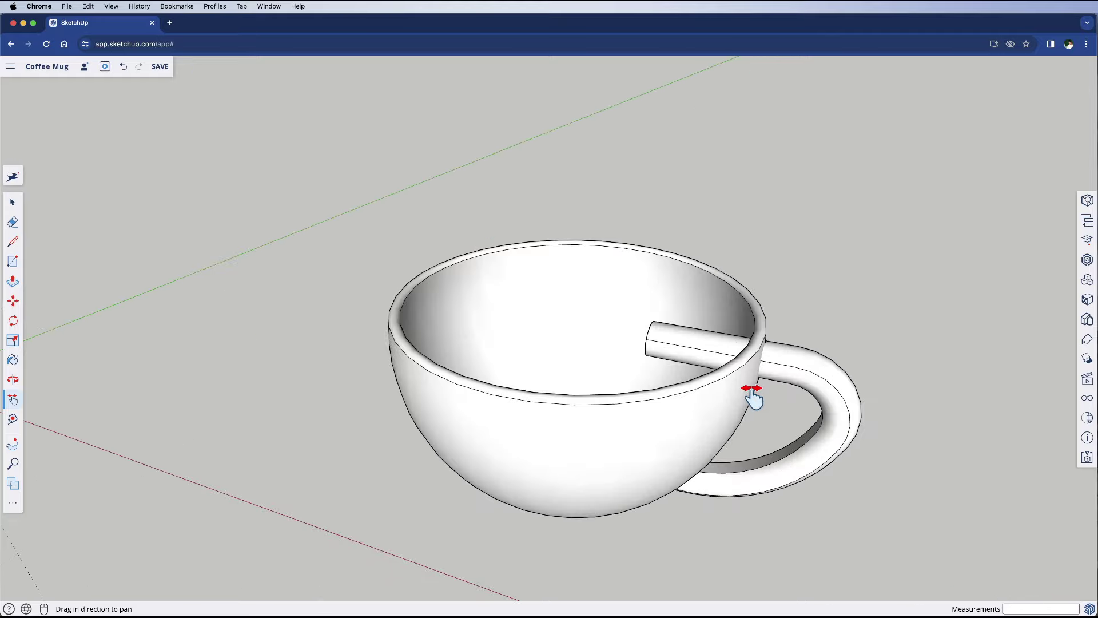
{"action": "key", "text": "o"}
{"action": "mouse_move", "coordinate": [667, 412]}
{"action": "left_mouse_down"}
{"action": "mouse_move", "coordinate": [659, 309]}
{"action": "mouse_move", "coordinate": [674, 194]}
{"action": "mouse_move", "coordinate": [633, 397]}
{"action": "mouse_move", "coordinate": [669, 411]}
{"action": "left_mouse_up"}
{"action": "key", "text": "space"}
Show Entity Info, then select the handle with the mug body and trim the handle against it.
{"action": "left_click", "coordinate": [666, 406]}
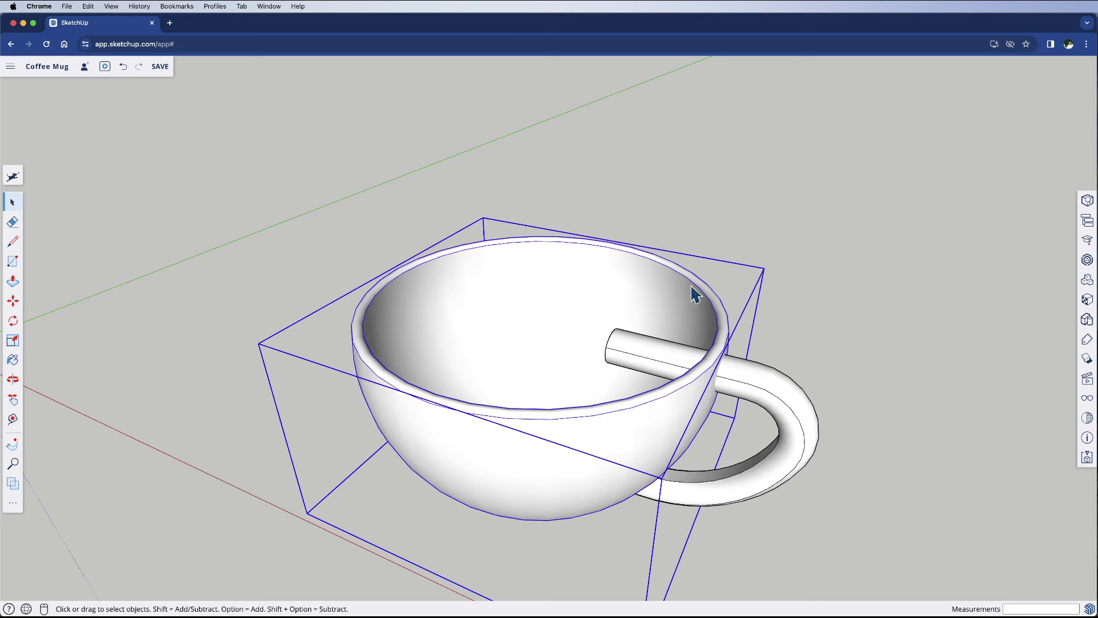
{"action": "left_click", "coordinate": [1087, 202]}
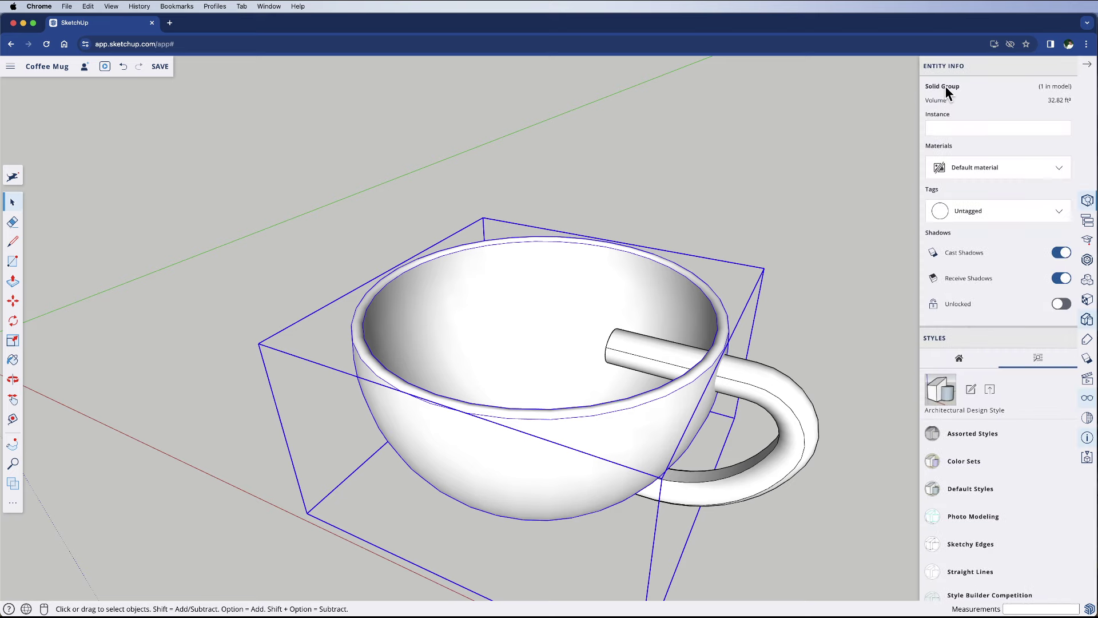
{"action": "left_click", "coordinate": [757, 384]}
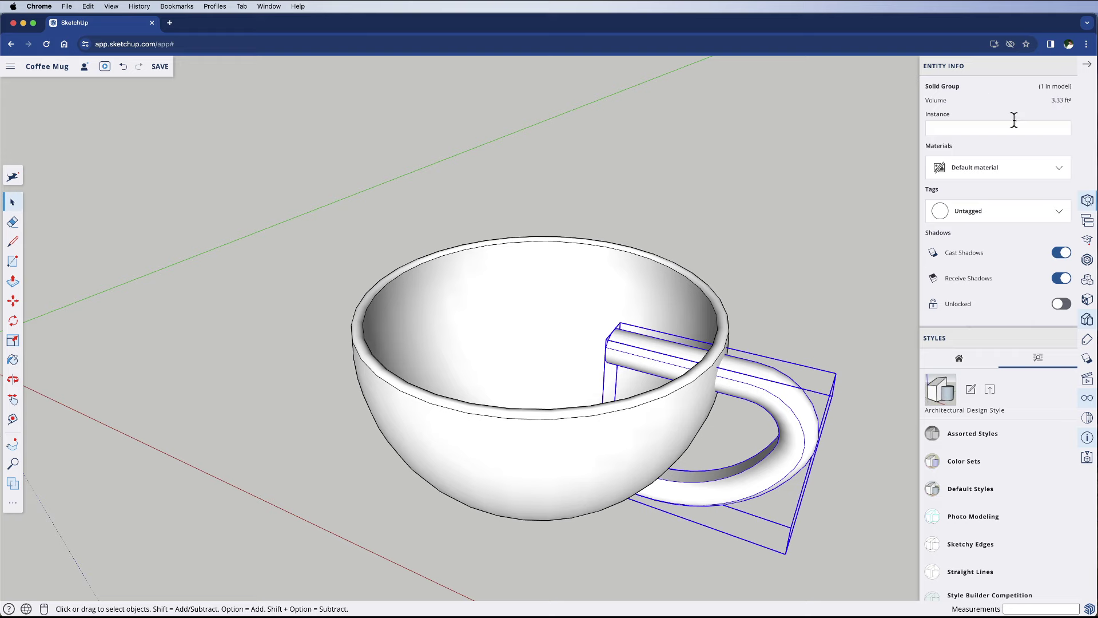
{"action": "middle_click_drag", "start_coordinate": [675, 373], "coordinate": [645, 306]}
{"action": "left_click", "coordinate": [635, 302], "text": "shift"}
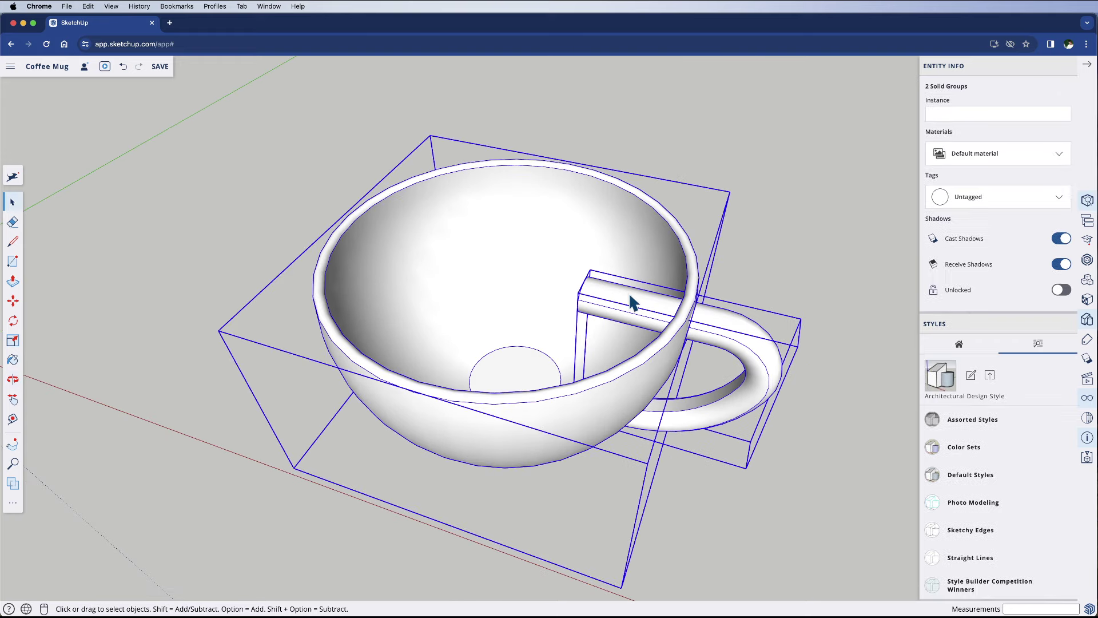
{"action": "left_click", "coordinate": [14, 504]}
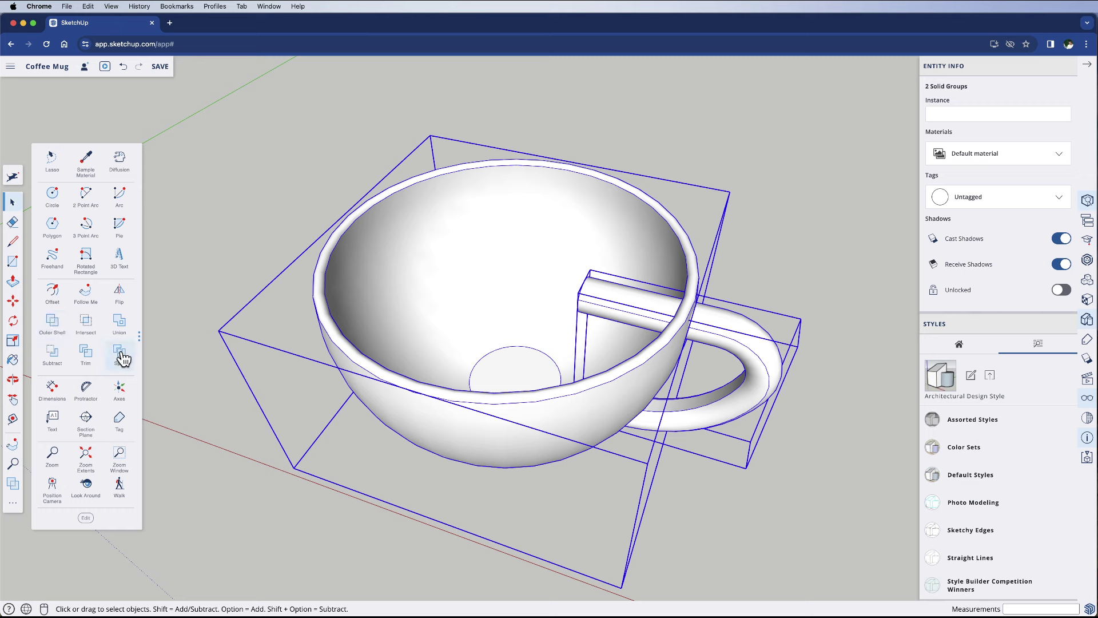
{"action": "left_click", "coordinate": [87, 356]}
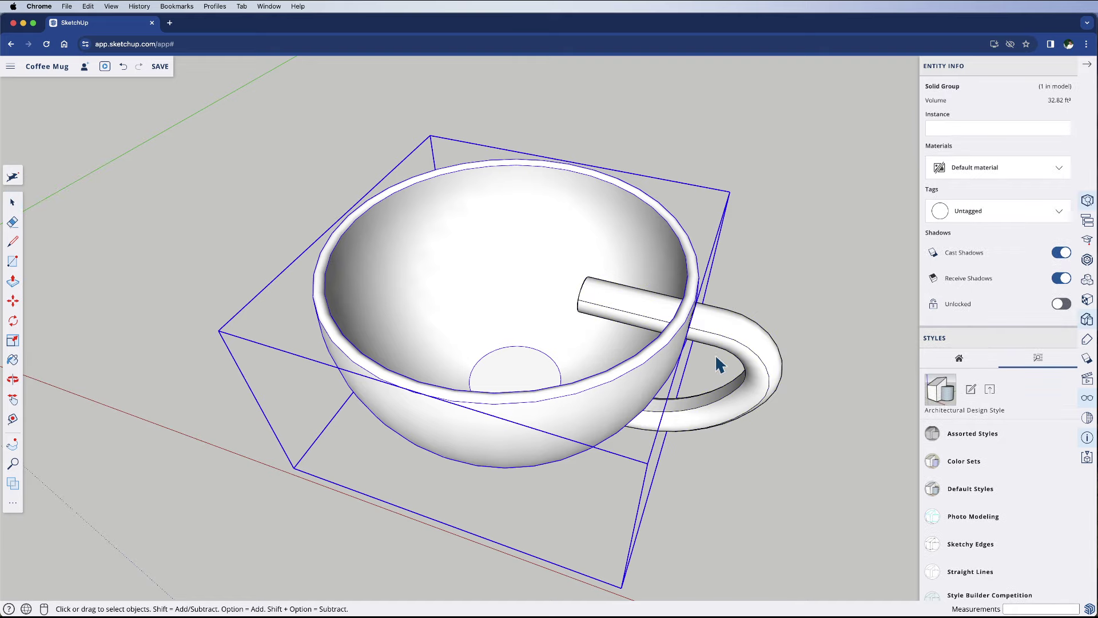
{"action": "middle_click_drag", "start_coordinate": [719, 364], "coordinate": [617, 230]}
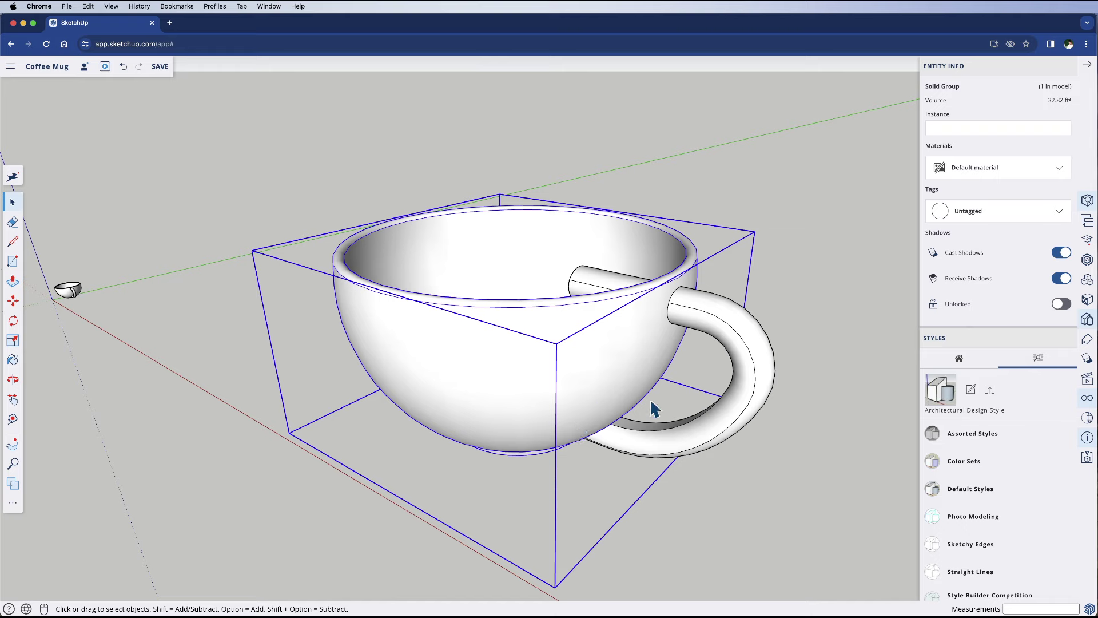
{"action": "middle_click_drag", "start_coordinate": [617, 374], "coordinate": [727, 381]}
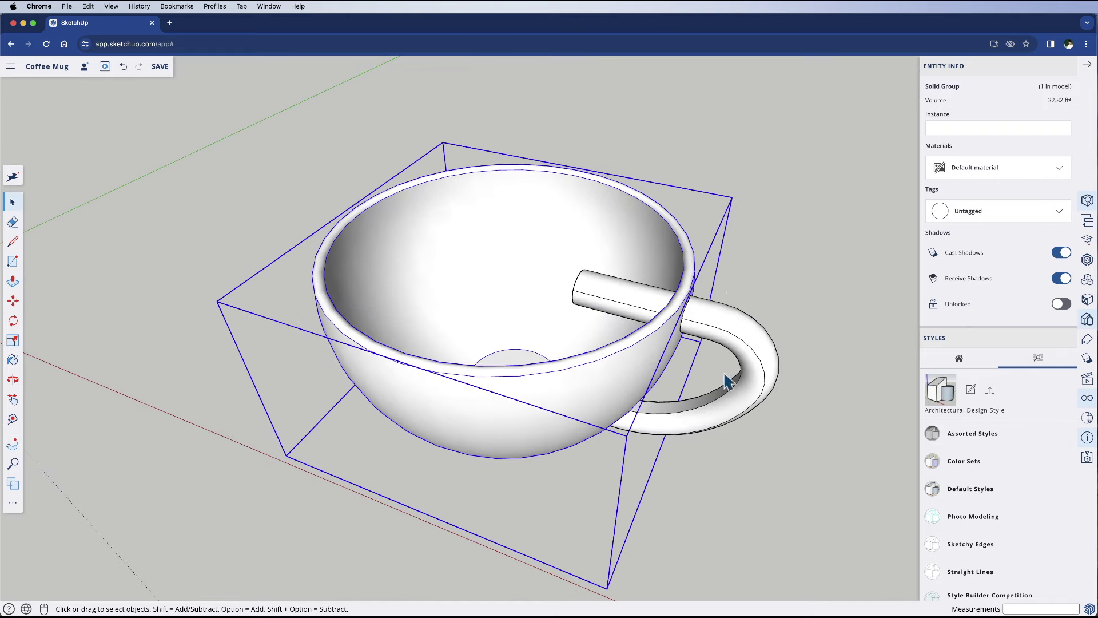
Inside the handle group, with the rest hidden, delete the small end piece and the straight cylinder.
{"action": "double_click", "coordinate": [722, 317]}
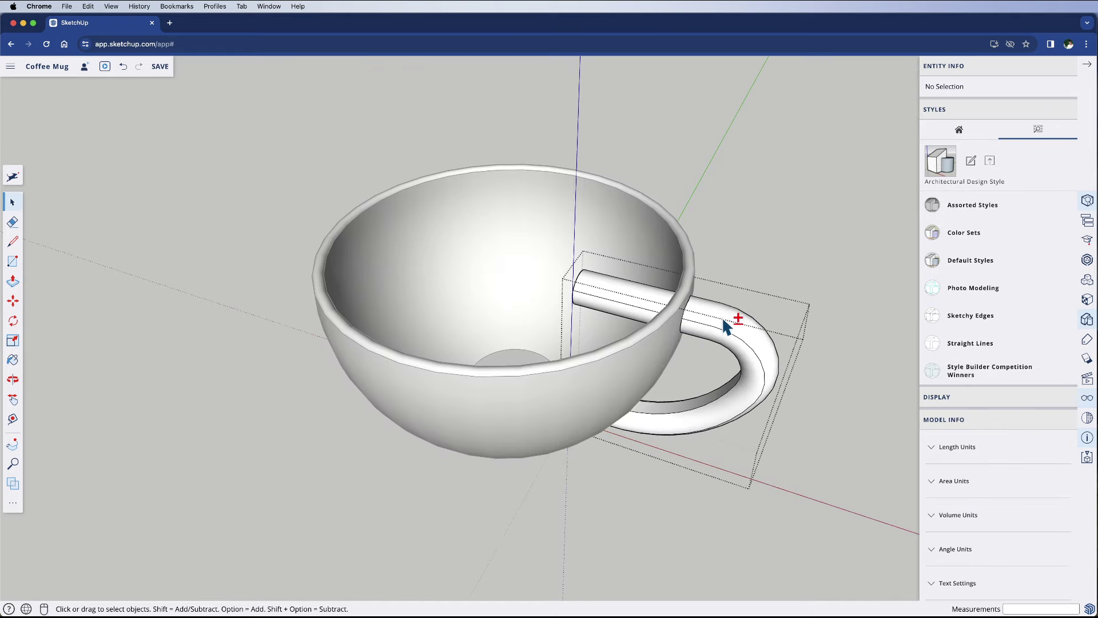
{"action": "key", "text": "ctrl+h"}
{"action": "double_click", "coordinate": [576, 388]}
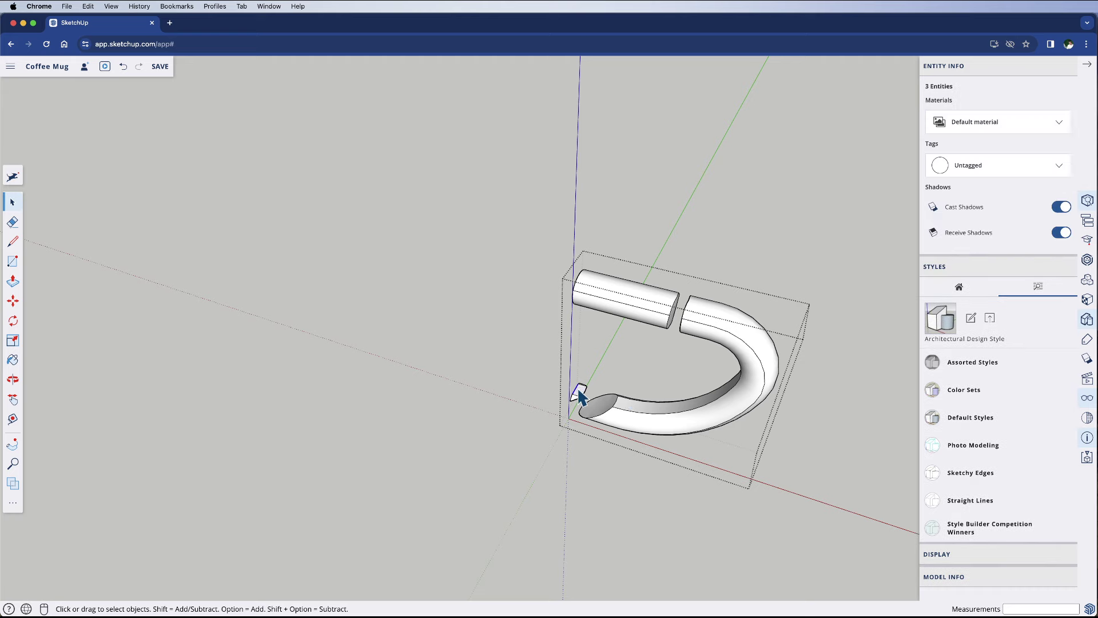
{"action": "key", "text": "Delete"}
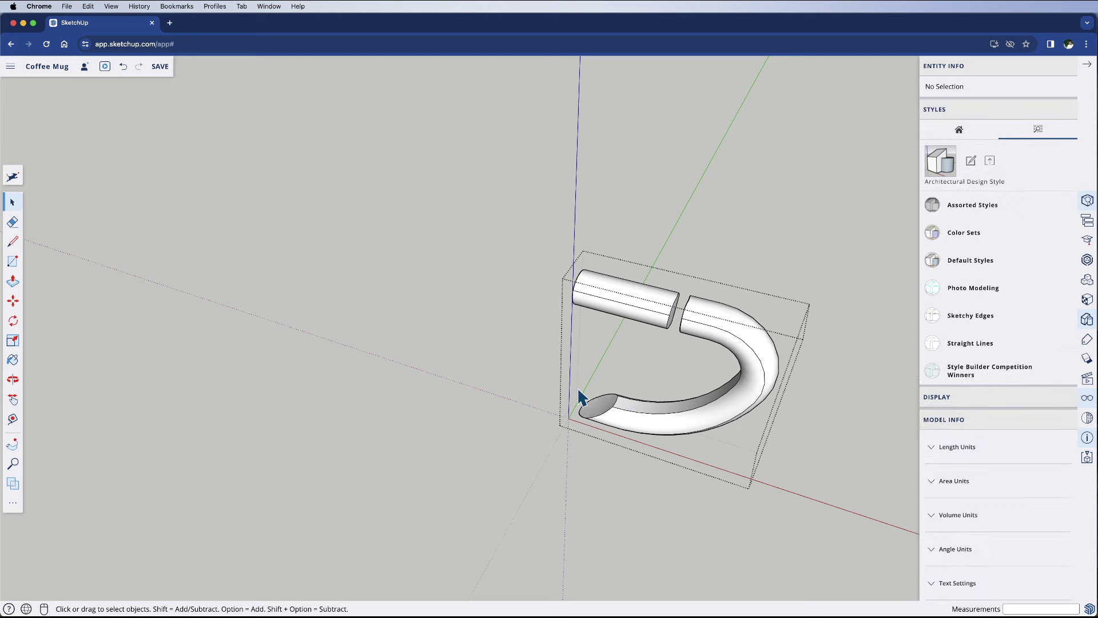
{"action": "left_click", "coordinate": [636, 302]}
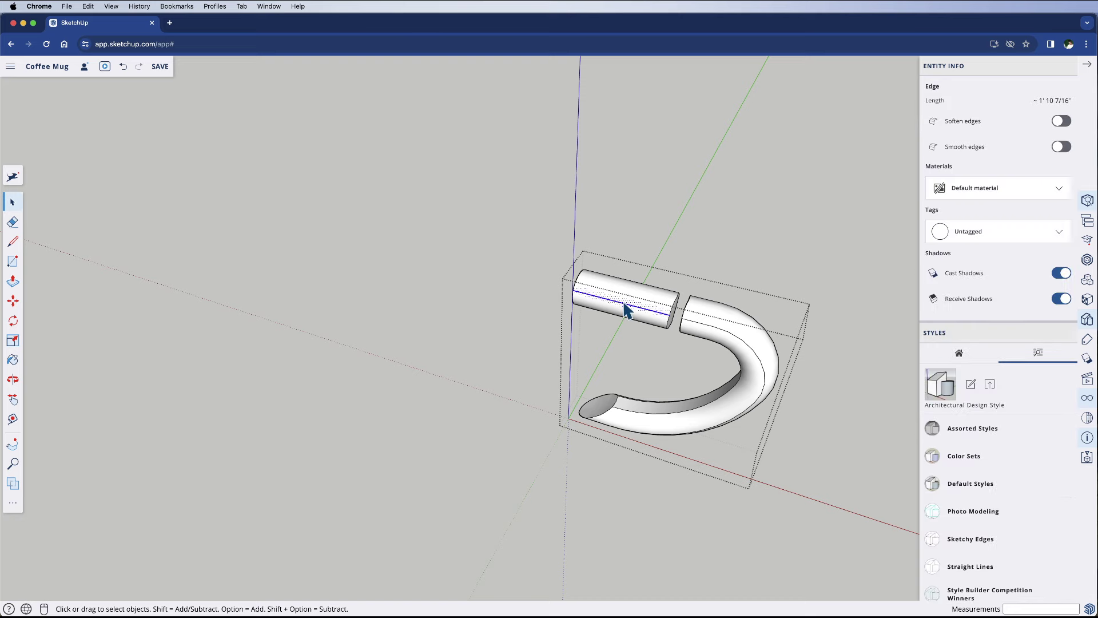
{"action": "double_click", "coordinate": [636, 302]}
{"action": "key", "text": "Delete"}
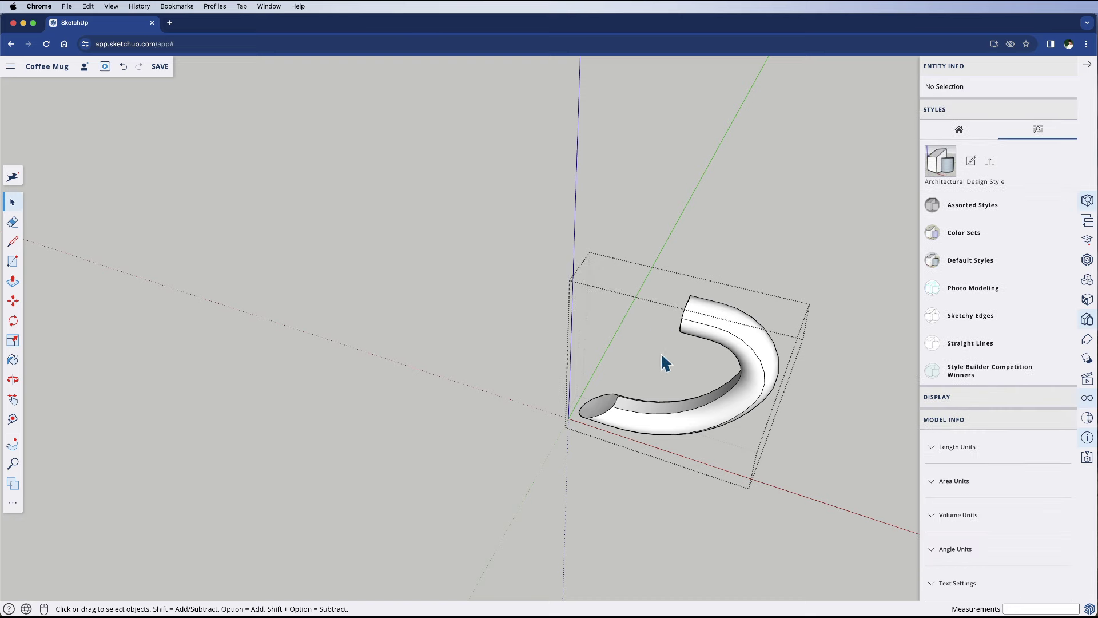
{"action": "middle_click_drag", "start_coordinate": [662, 363], "coordinate": [589, 338]}
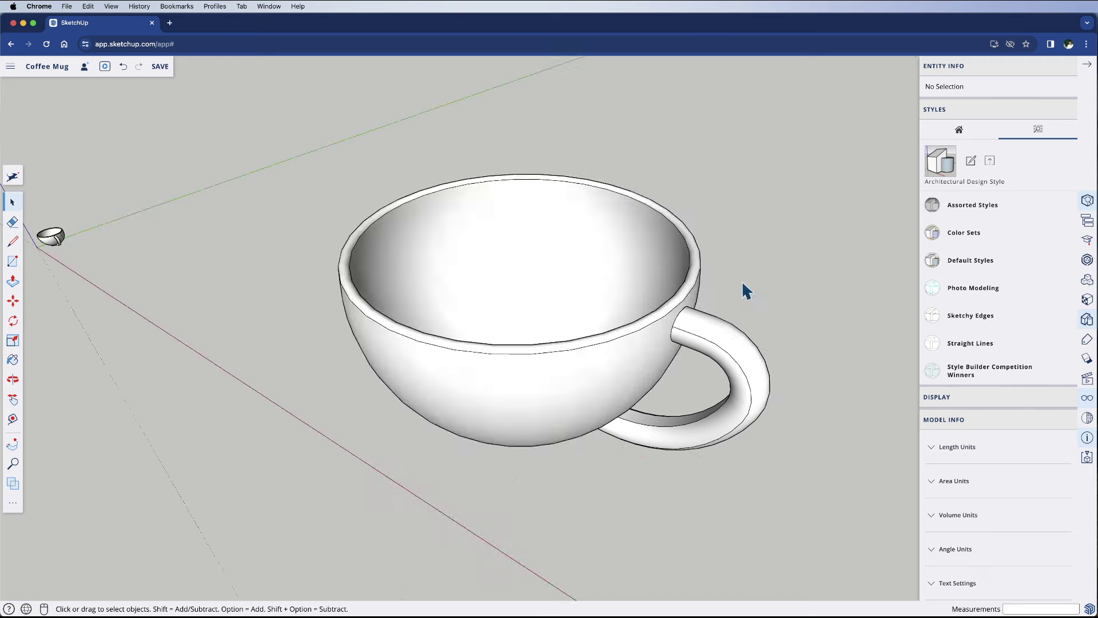
Combine the handle and cup body with Outer Shell into one 35.13 ft³ solid.
{"action": "left_click", "coordinate": [722, 338]}
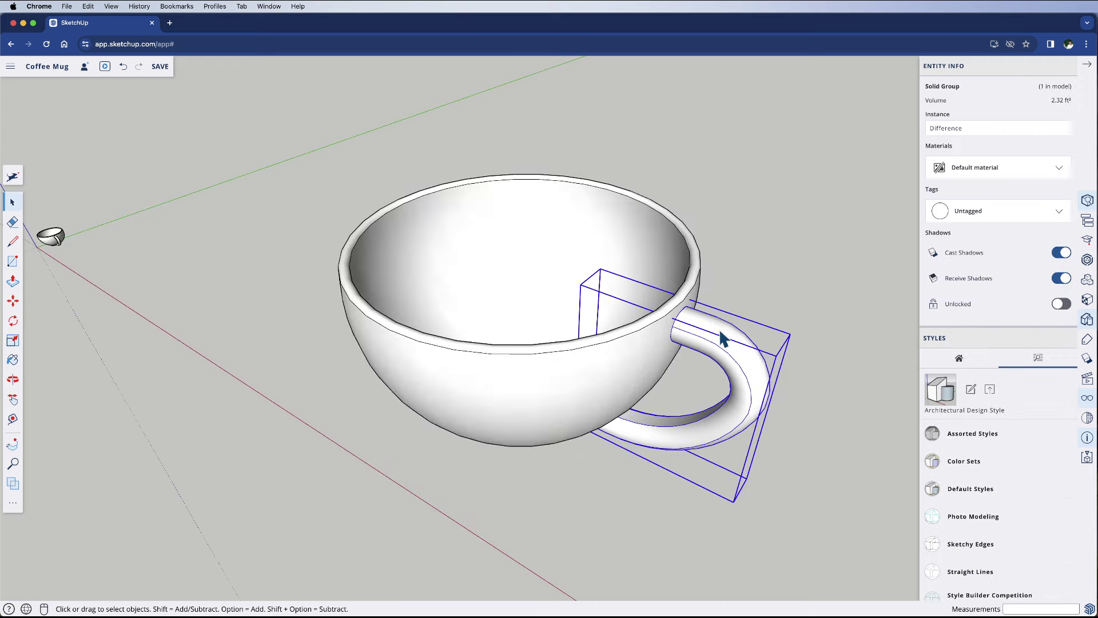
{"action": "left_click", "coordinate": [654, 294], "text": "shift"}
{"action": "left_click", "coordinate": [13, 503]}
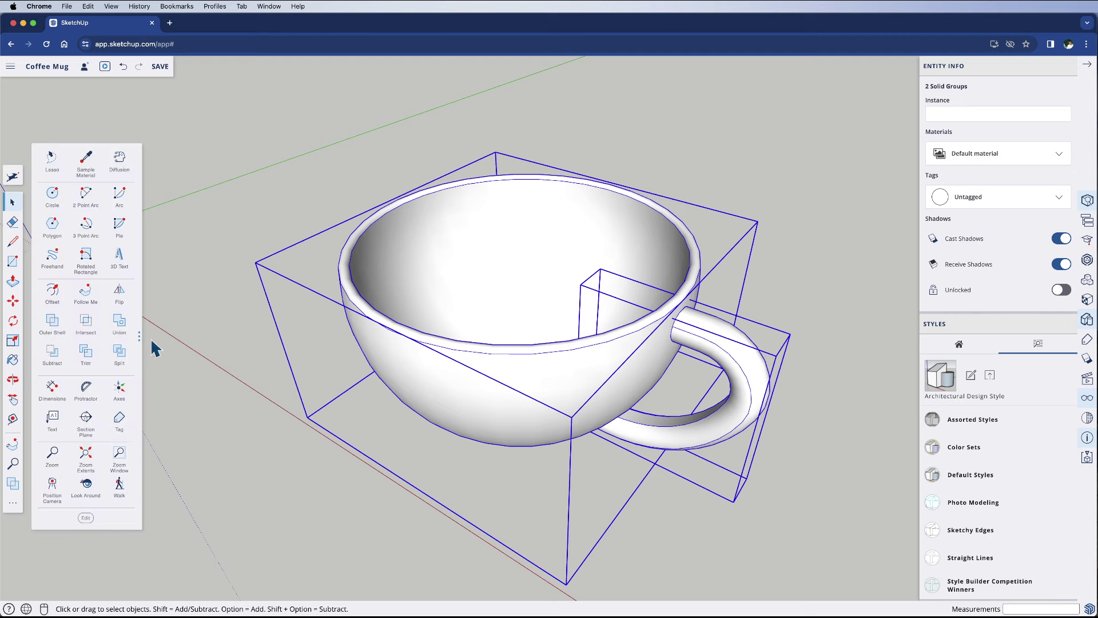
{"action": "left_click", "coordinate": [51, 327]}
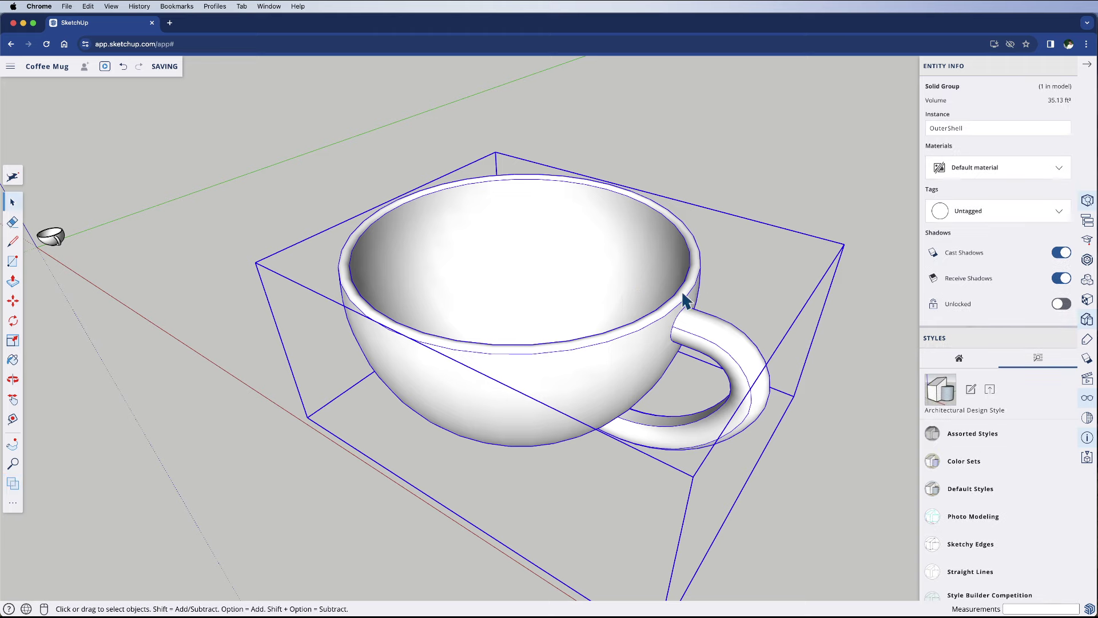
{"action": "left_click", "coordinate": [761, 192]}
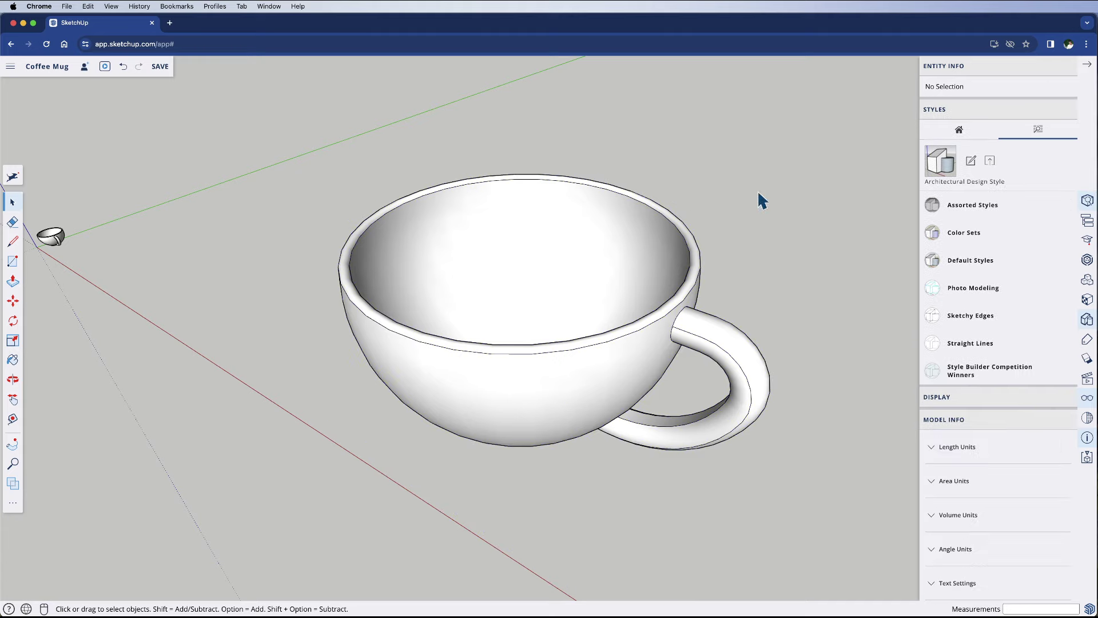
{"action": "left_click", "coordinate": [635, 343]}
Scale the merged mug uniformly to 0.1 from a corner grip.
{"action": "middle_click_drag", "start_coordinate": [633, 340], "coordinate": [566, 370]}
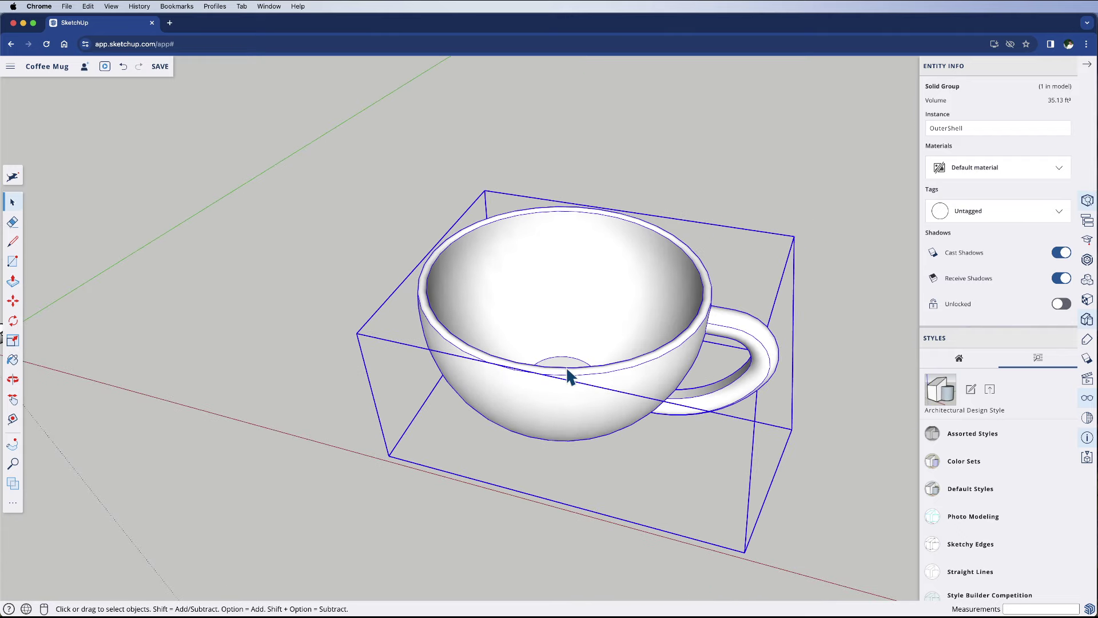
{"action": "key", "text": "s"}
{"action": "left_click", "coordinate": [794, 236]}
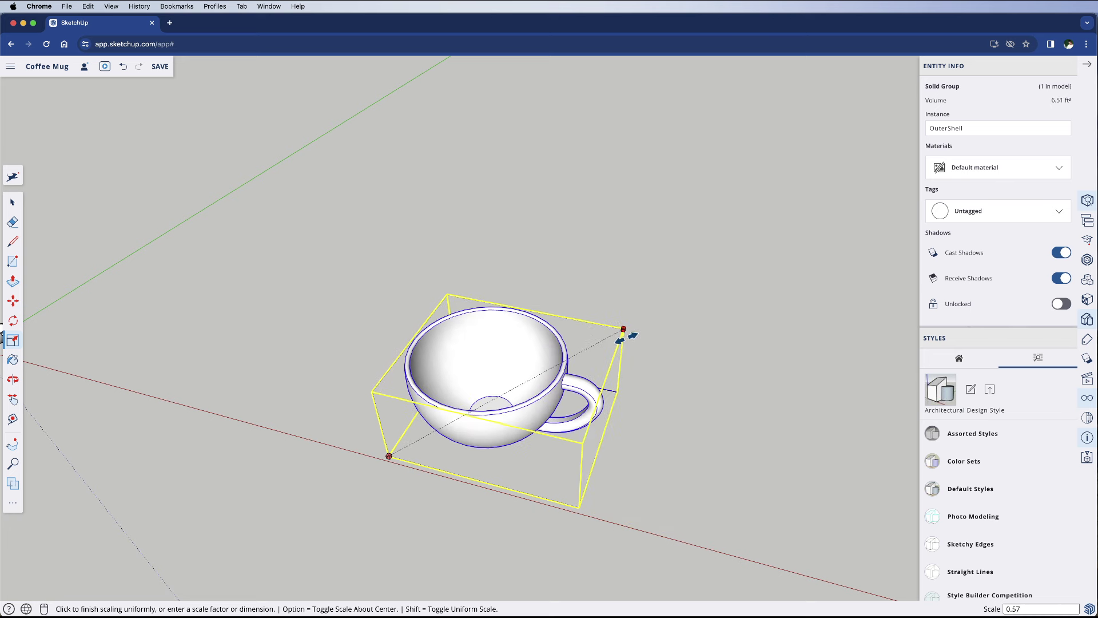
{"action": "key", "text": "Return"}
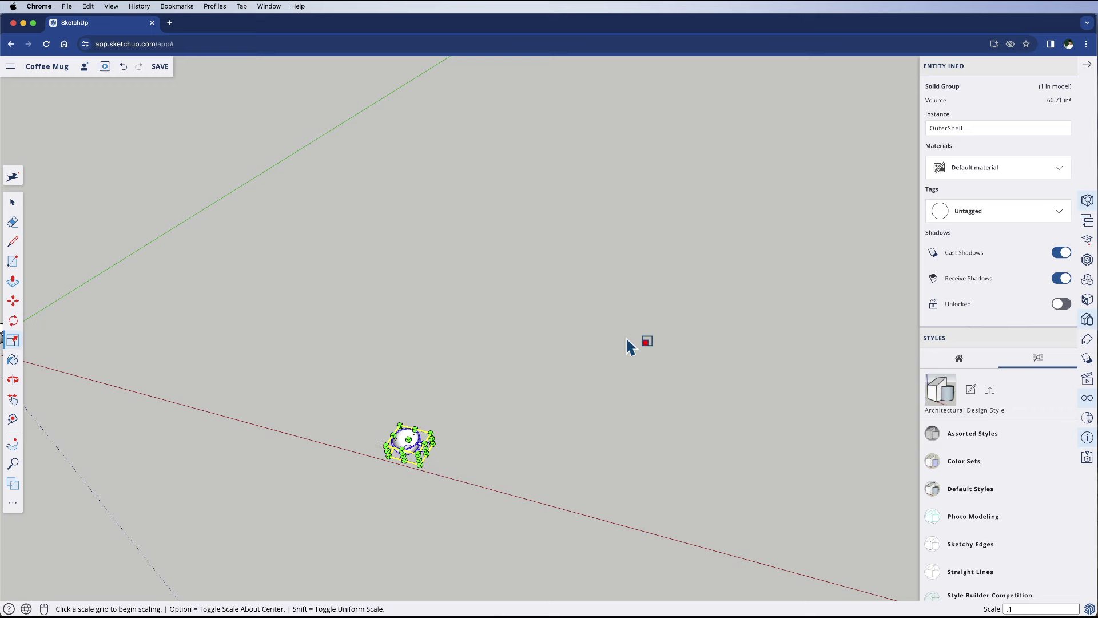
{"action": "scroll", "coordinate": [554, 399], "scroll_direction": "down", "scroll_amount": 5}
Move the scaled mug beside the first cup and pan the view to both cups.
{"action": "key", "text": "m"}
{"action": "left_click", "coordinate": [524, 385]}
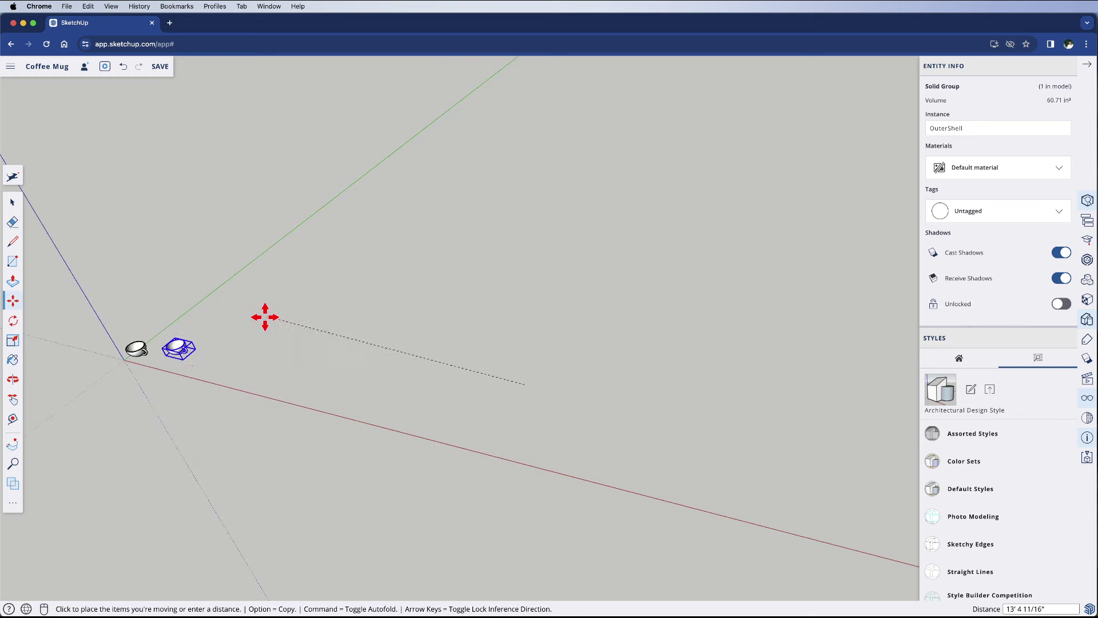
{"action": "left_click", "coordinate": [246, 334]}
{"action": "key", "text": "space"}
{"action": "left_click", "coordinate": [233, 361]}
{"action": "key", "text": "h"}
{"action": "left_click_drag", "start_coordinate": [233, 360], "coordinate": [478, 410]}
{"action": "scroll", "coordinate": [477, 410], "scroll_direction": "up", "scroll_amount": 10}
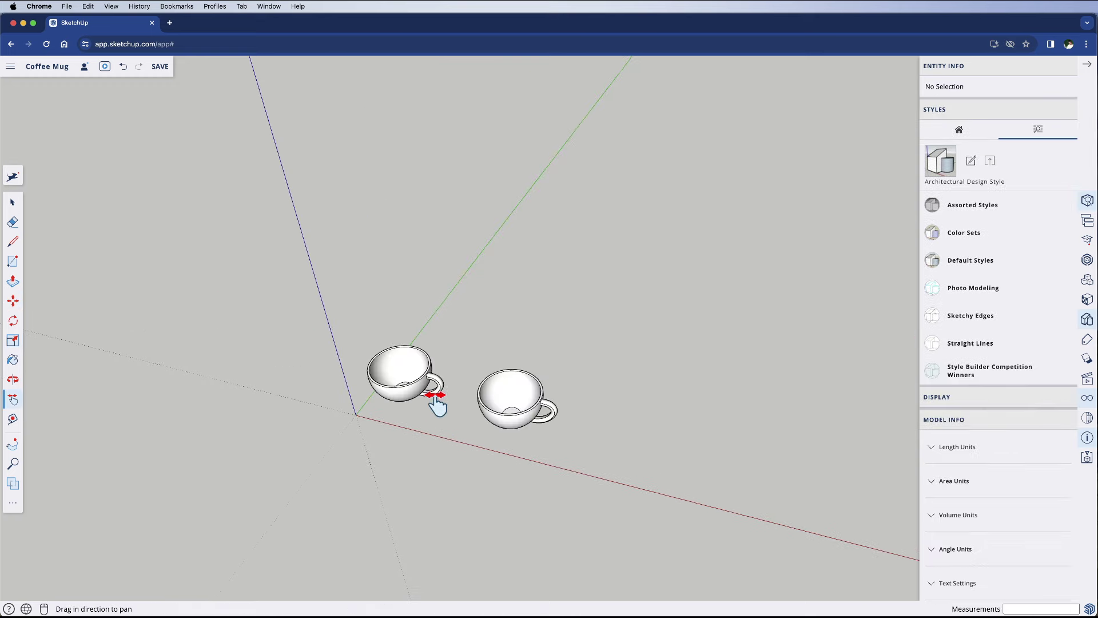
{"action": "key", "text": "o"}
{"action": "left_click_drag", "start_coordinate": [409, 404], "coordinate": [383, 458]}
{"action": "left_click_drag", "start_coordinate": [464, 389], "coordinate": [458, 341]}
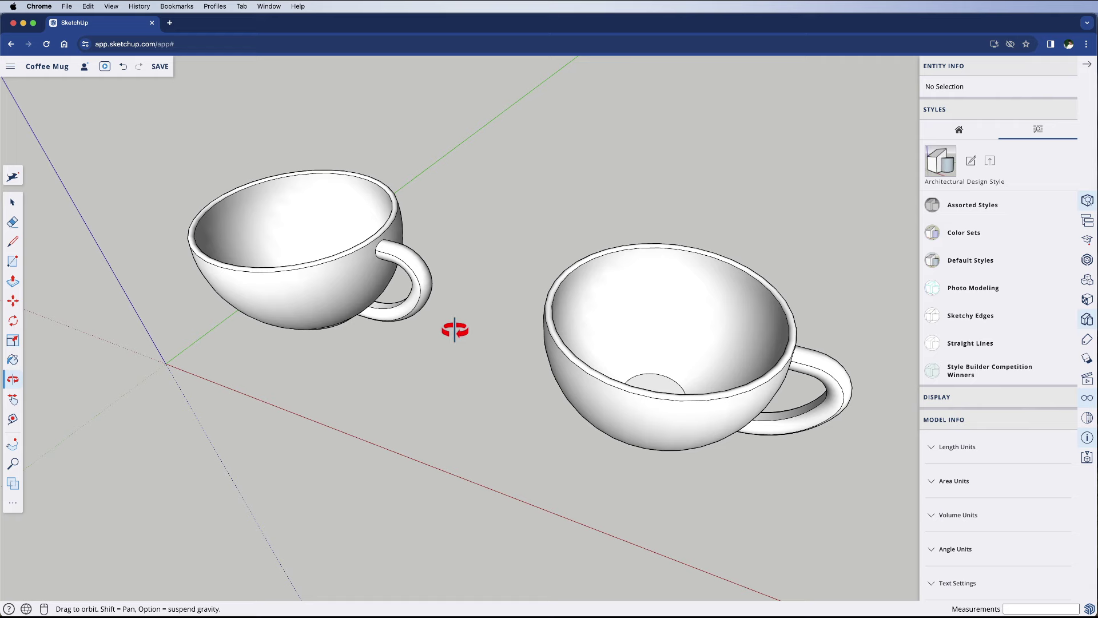
{"action": "mouse_move", "coordinate": [555, 236]}
{"action": "left_mouse_down"}
{"action": "mouse_move", "coordinate": [558, 260]}
{"action": "mouse_move", "coordinate": [549, 224]}
{"action": "left_mouse_up"}
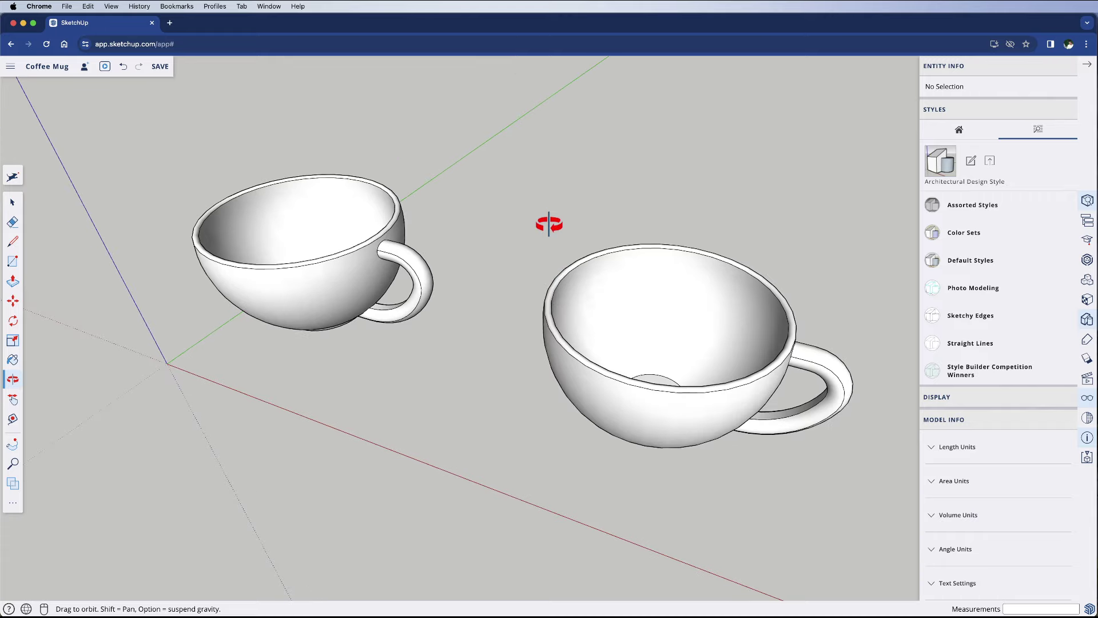